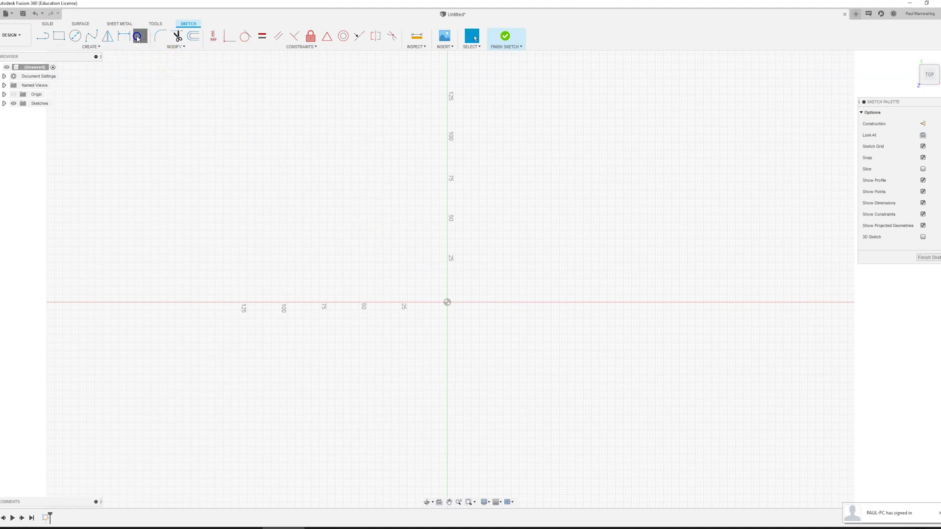
- Draw a 360 × 270 mm center rectangle on the sketch origin
{"action": "left_click", "coordinate": [447, 302]}
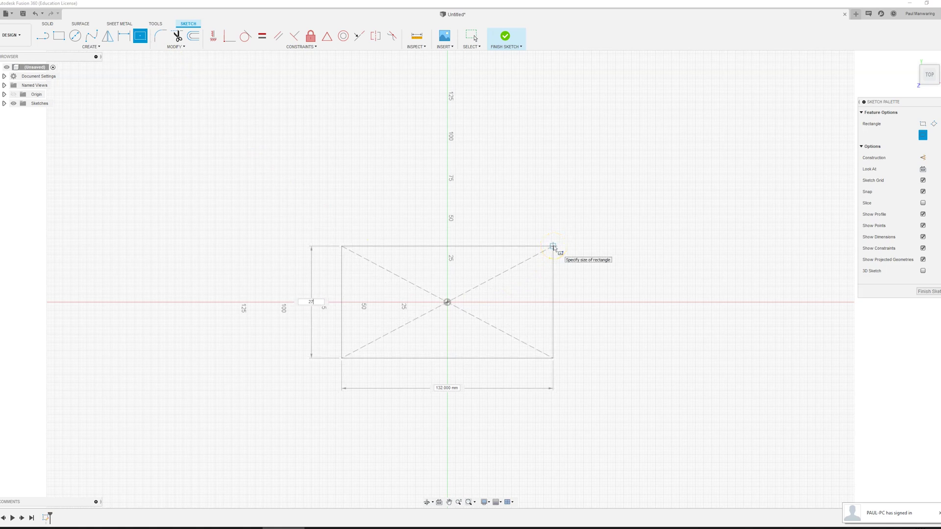
{"action": "type", "text": "0"}
{"action": "key", "text": "Tab"}
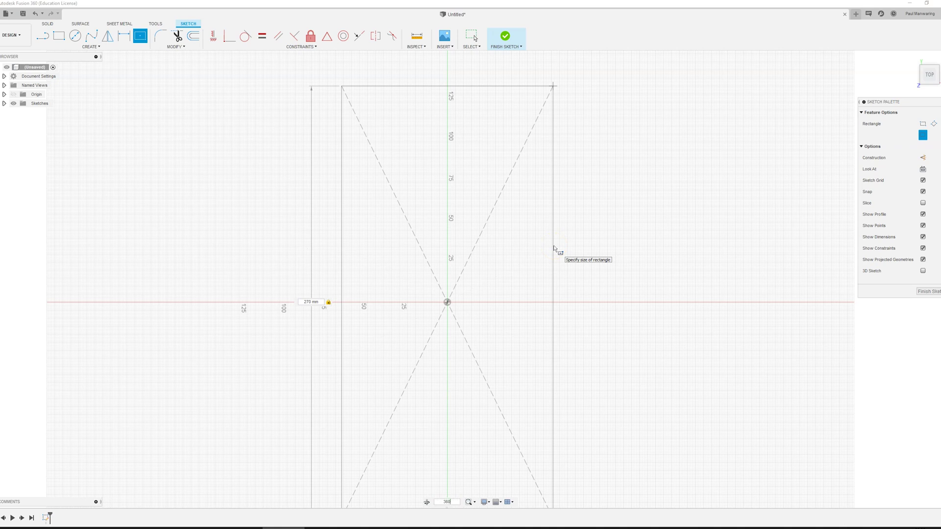
{"action": "type", "text": "360"}
{"action": "key", "text": "Tab"}
{"action": "key", "text": "Return"}
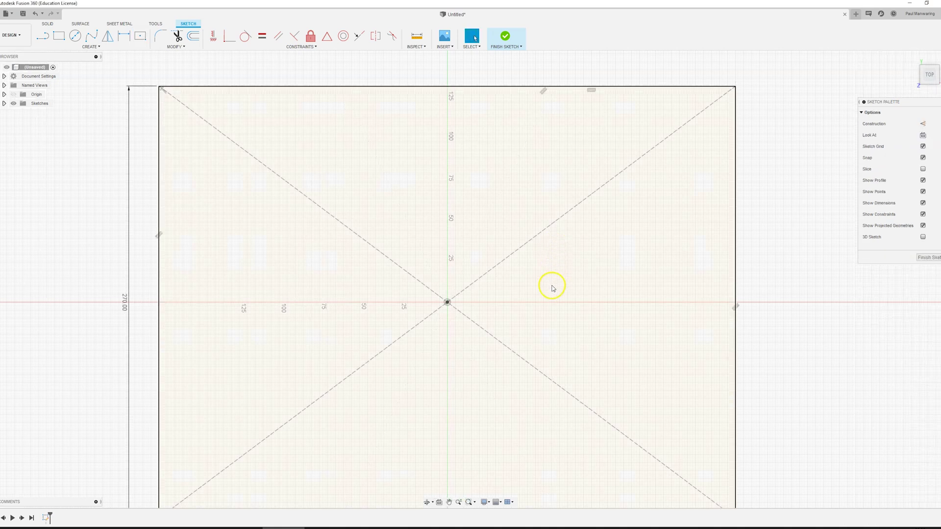
- Recenter the view on the rectangle and start the Offset command
{"action": "scroll", "coordinate": [552, 286], "scroll_direction": "down", "scroll_amount": 2}
{"action": "mouse_move", "coordinate": [559, 313]}
{"action": "middle_mouse_down"}
{"action": "mouse_move", "coordinate": [542, 303]}
{"action": "mouse_move", "coordinate": [545, 311]}
{"action": "middle_mouse_up"}
{"action": "scroll", "coordinate": [542, 303], "scroll_direction": "down", "scroll_amount": 1}
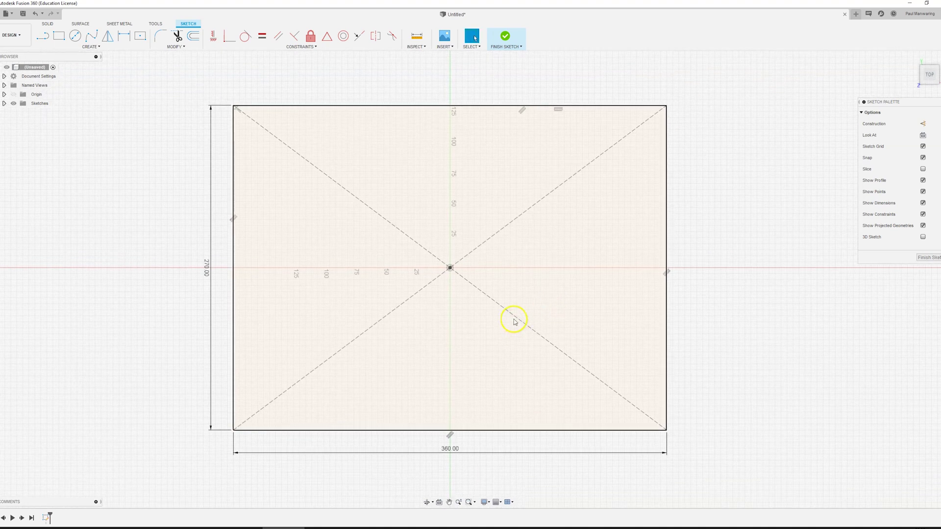
{"action": "key", "text": "o"}
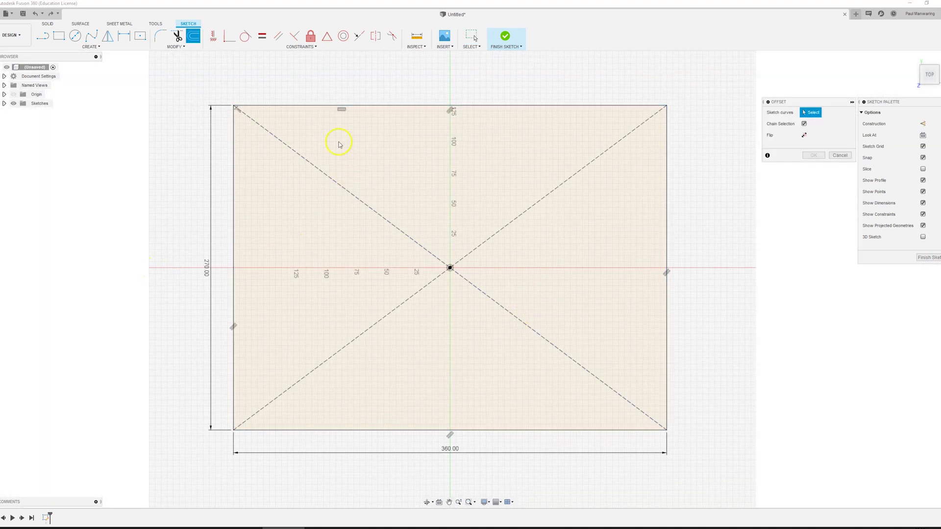
- Offset the rectangle outline 18 mm inward (-18 mm)
{"action": "left_click", "coordinate": [330, 109]}
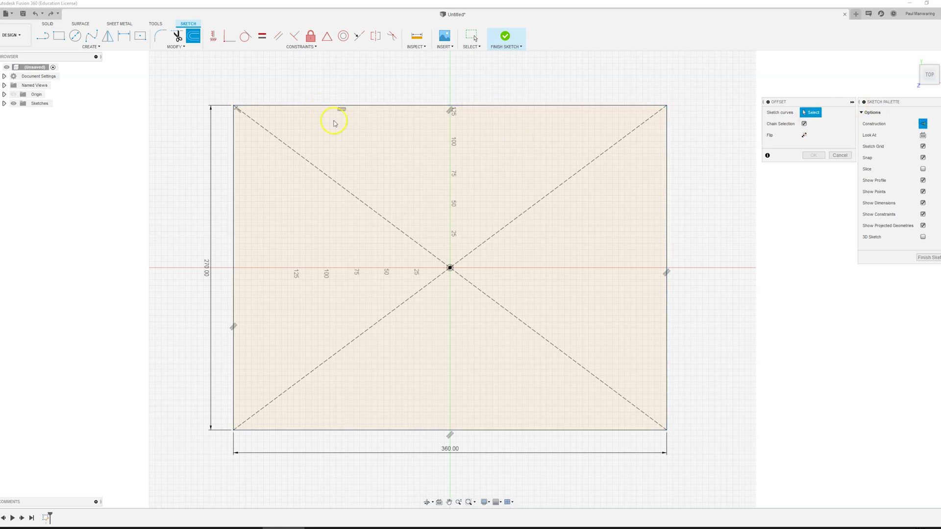
{"action": "left_click", "coordinate": [315, 105]}
{"action": "left_click_drag", "start_coordinate": [316, 105], "coordinate": [317, 121]}
{"action": "type", "text": "-18"}
{"action": "key", "text": "Return"}
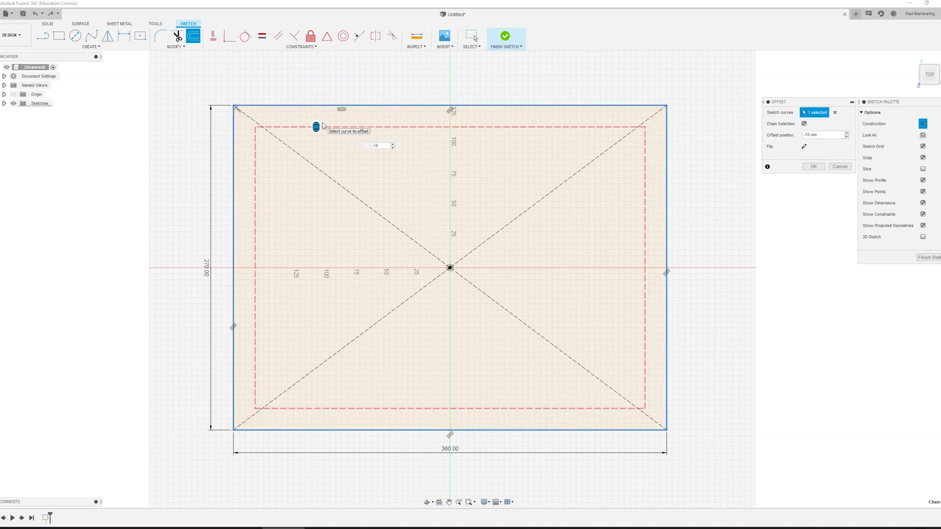
{"action": "key", "text": "Return"}
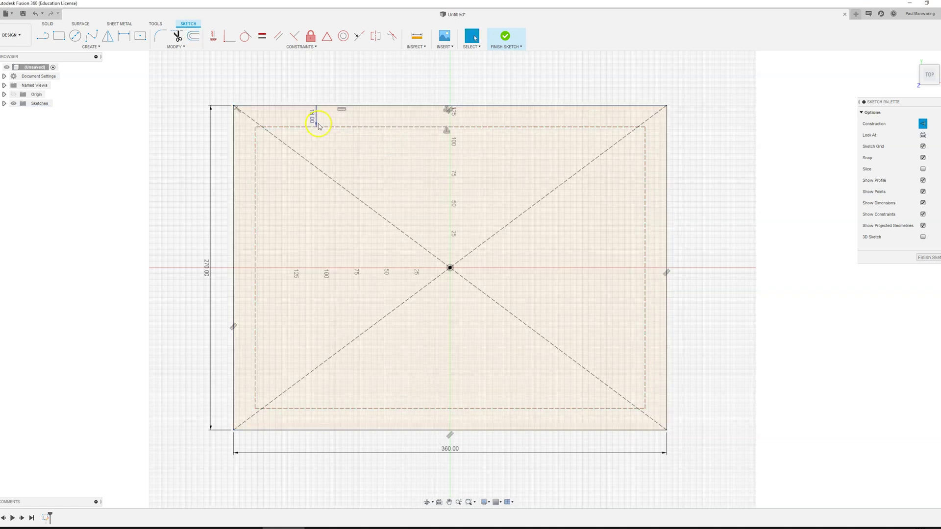
- Add a regular 8.8 mm circle at the inner rectangle's top-left corner
{"action": "left_click", "coordinate": [75, 36]}
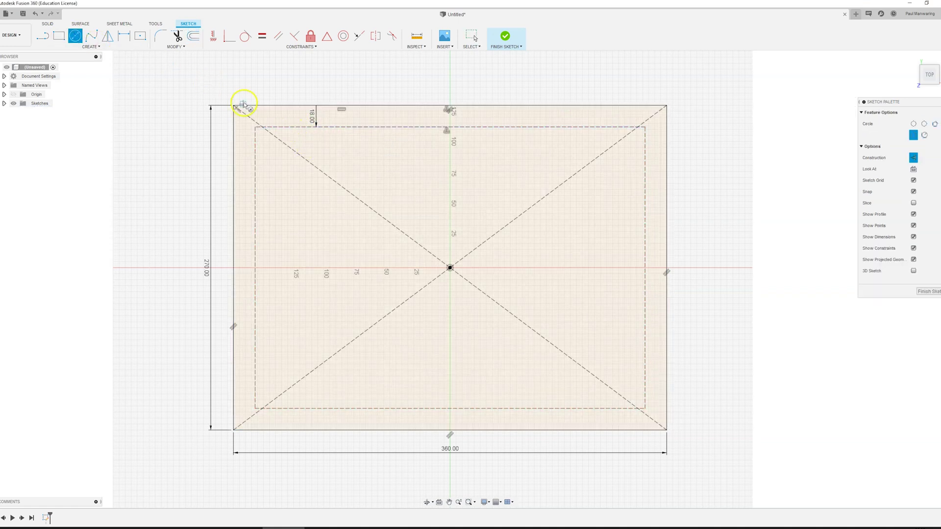
{"action": "left_click", "coordinate": [255, 128]}
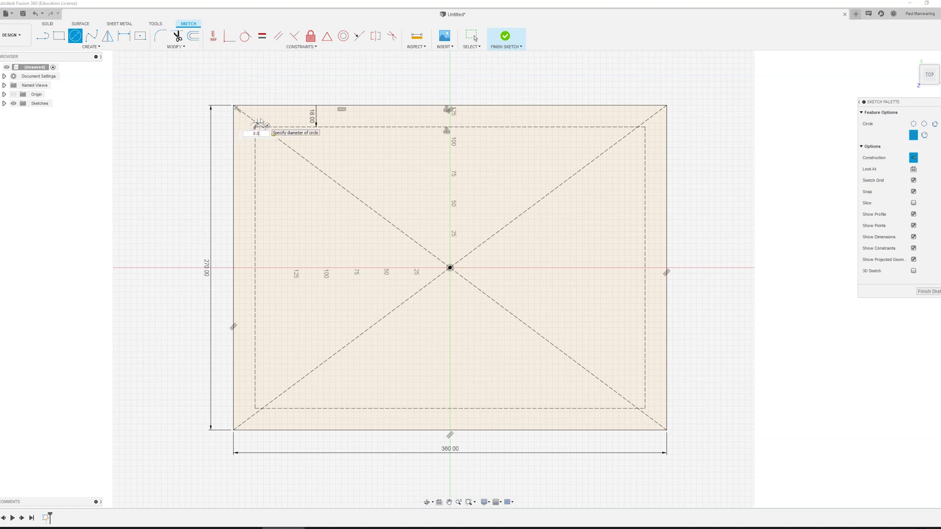
{"action": "left_click", "coordinate": [914, 157]}
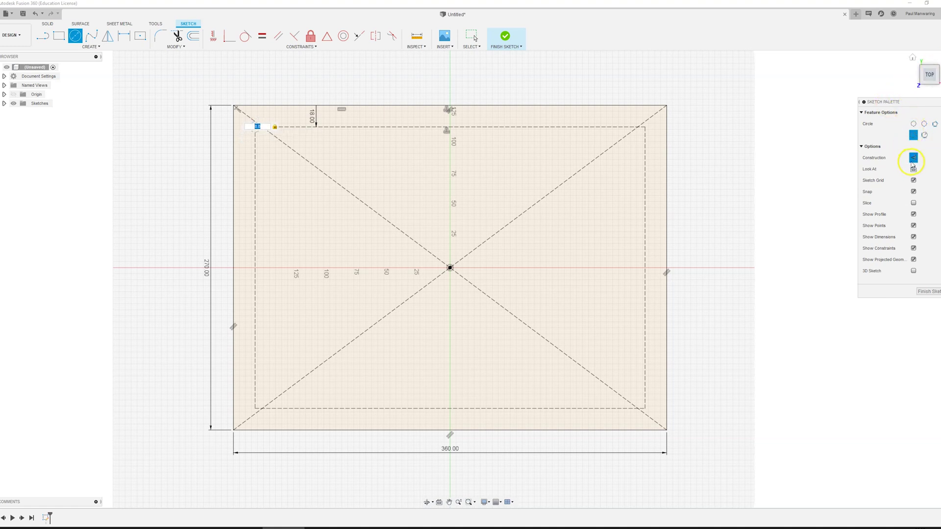
{"action": "left_click", "coordinate": [421, 137]}
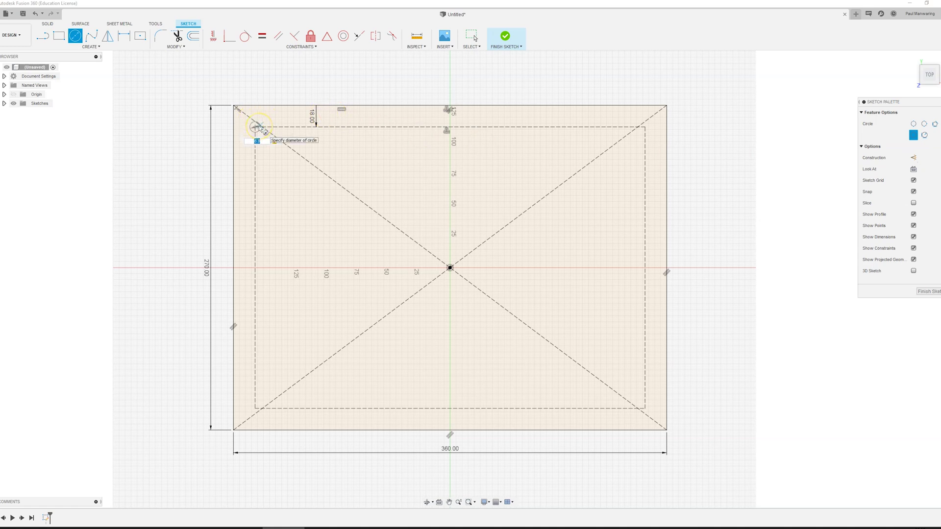
{"action": "left_click", "coordinate": [261, 127]}
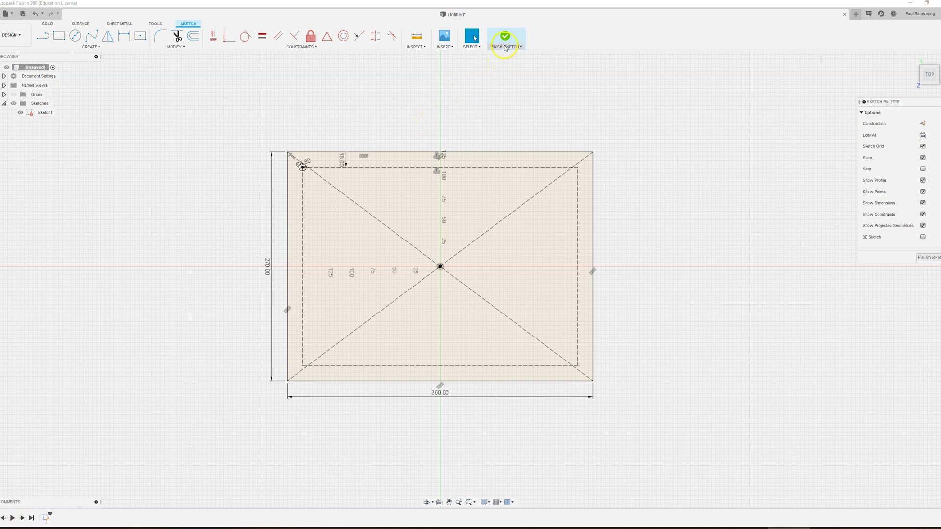
- Extrude the rectangle profile 13 mm into a solid plate and start a new sketch
{"action": "left_click", "coordinate": [505, 48]}
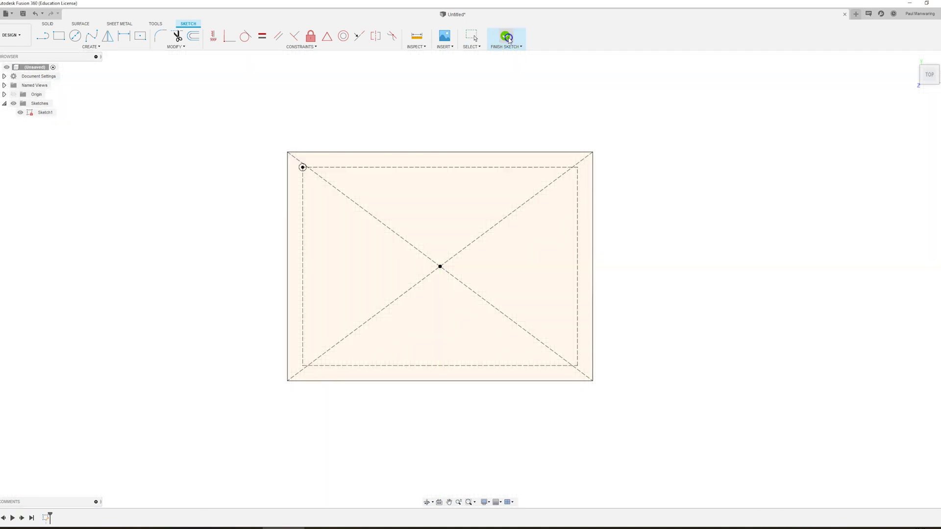
{"action": "key", "text": "q"}
{"action": "left_click", "coordinate": [365, 278]}
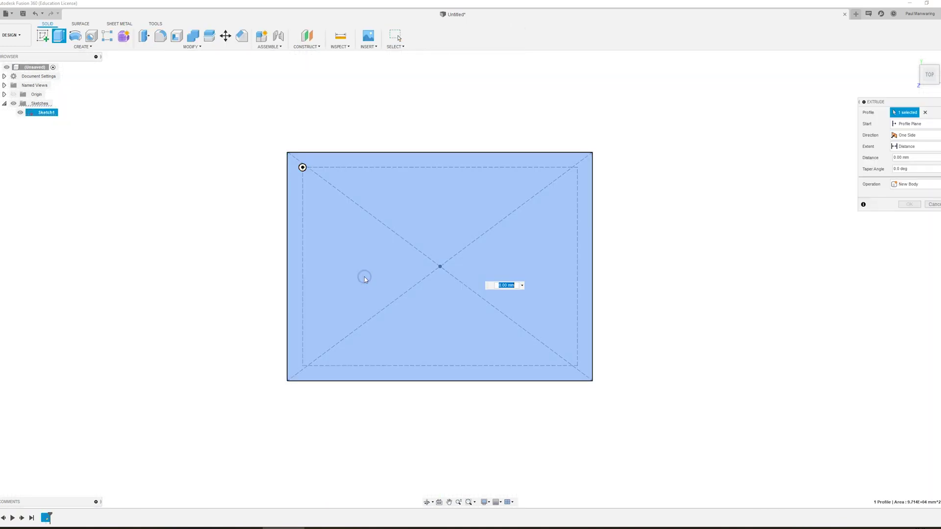
{"action": "type", "text": "13"}
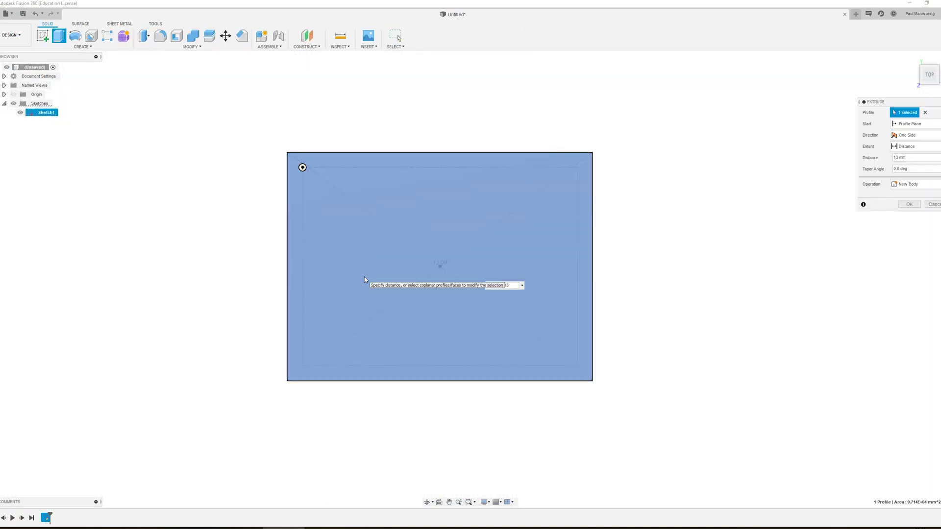
{"action": "key", "text": "Return"}
{"action": "mouse_move", "coordinate": [196, 294]}
{"action": "middle_mouse_down", "text": "shift"}
{"action": "mouse_move", "coordinate": [204, 257]}
{"action": "mouse_move", "coordinate": [190, 256]}
{"action": "mouse_move", "coordinate": [193, 275]}
{"action": "middle_mouse_up", "text": "shift"}
{"action": "left_click", "coordinate": [43, 36]}
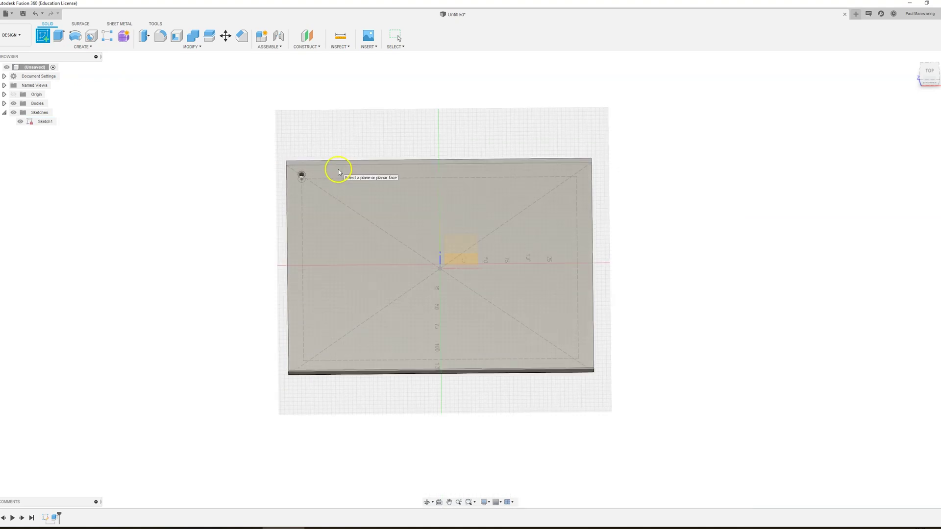
- On the plate's top face, draw an 11 mm circle concentric with the corner hole
{"action": "left_click", "coordinate": [339, 172]}
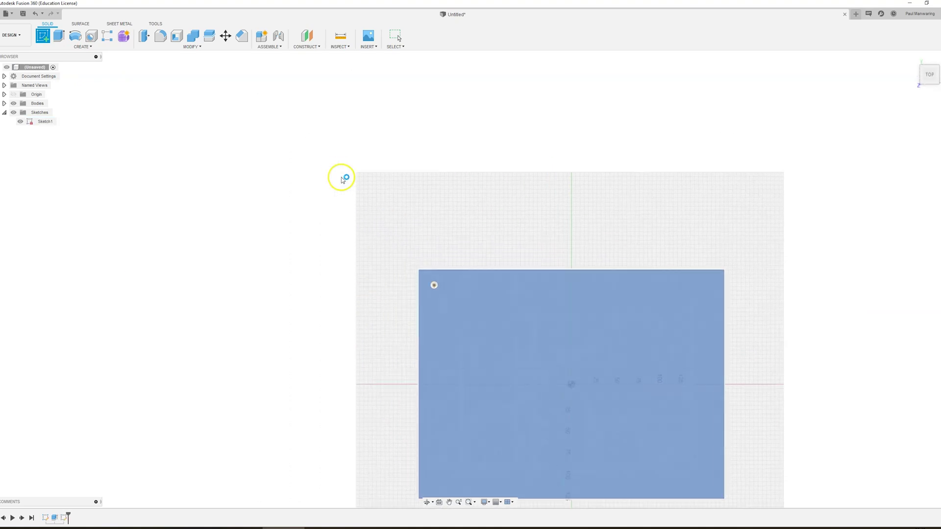
{"action": "scroll", "coordinate": [432, 289], "scroll_direction": "up", "scroll_amount": 5}
{"action": "scroll", "coordinate": [428, 297], "scroll_direction": "up", "scroll_amount": 3}
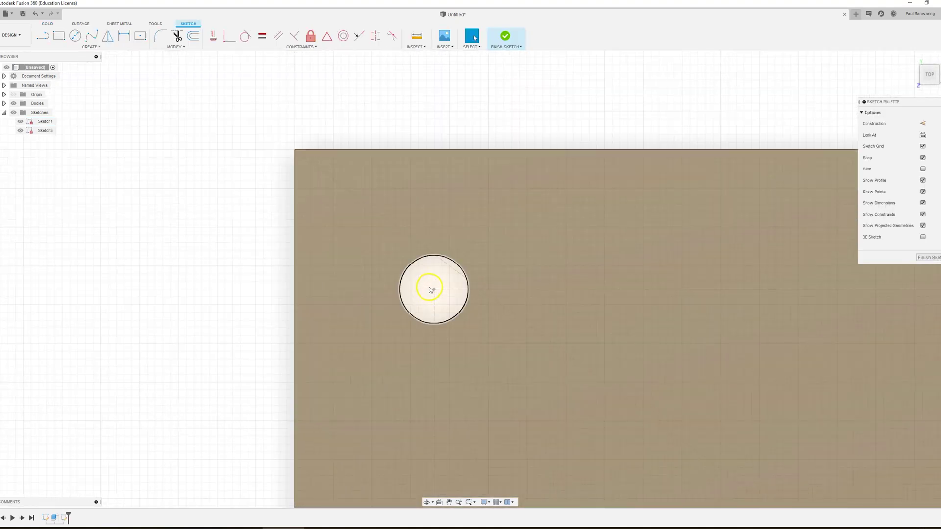
{"action": "key", "text": "c"}
{"action": "left_click", "coordinate": [434, 289]}
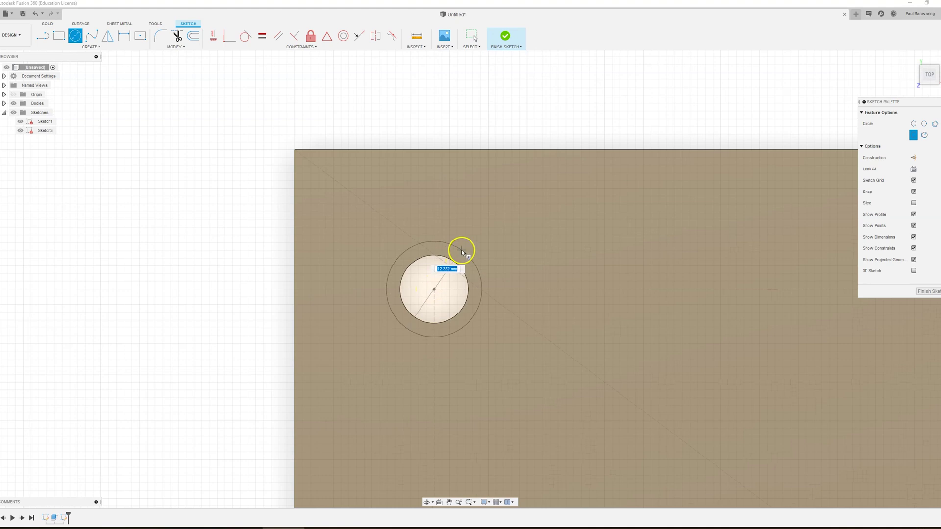
{"action": "key", "text": "Tab"}
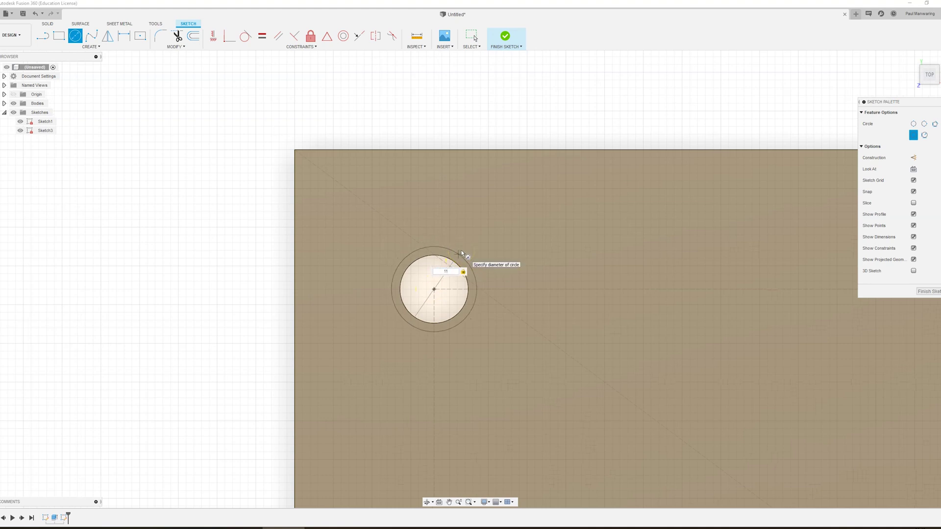
{"action": "key", "text": "Return"}
{"action": "key", "text": "Escape"}
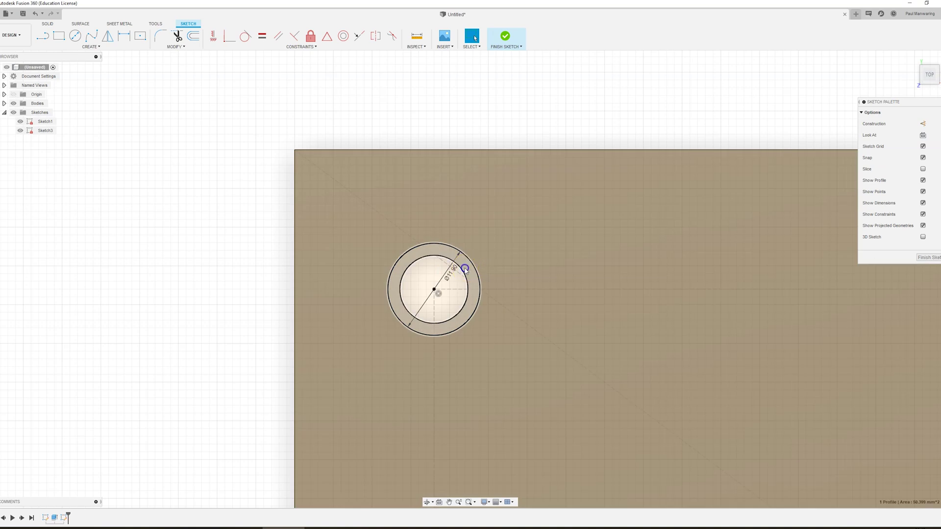
- Cut the ring between the two circles -1.25 mm deep as a counterbore
{"action": "left_click", "coordinate": [465, 267]}
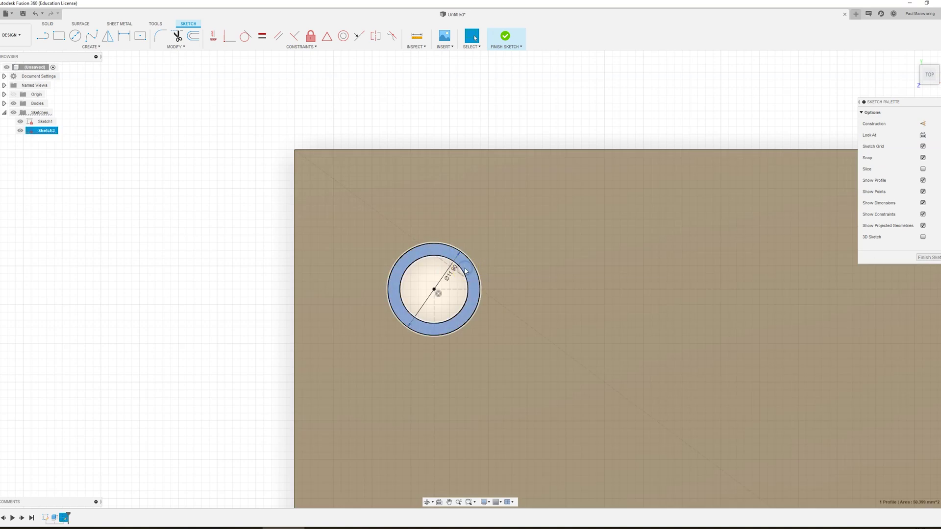
{"action": "key", "text": "e"}
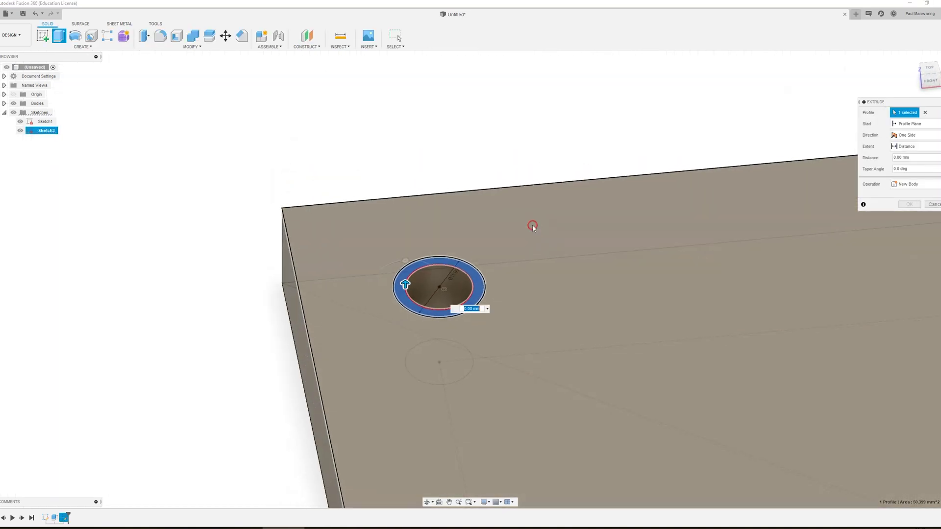
{"action": "type", "text": "-1"}
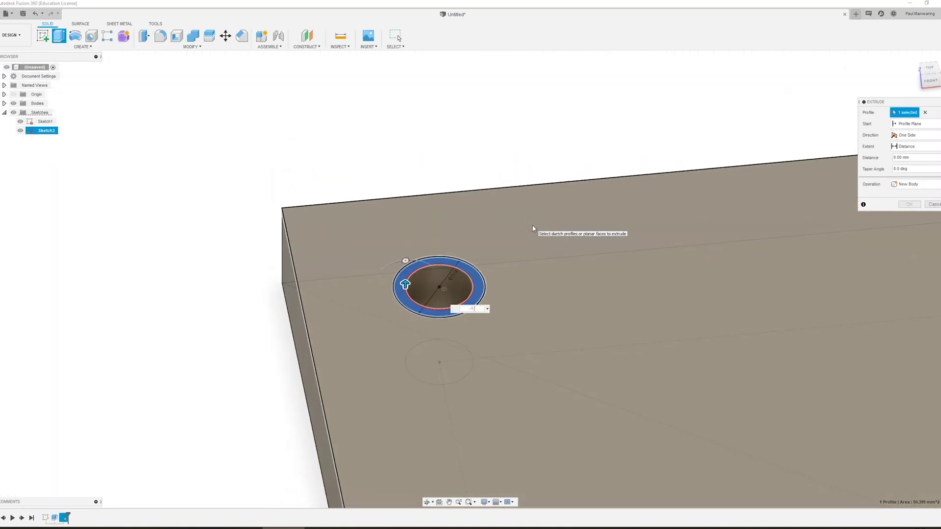
{"action": "type", "text": ".25"}
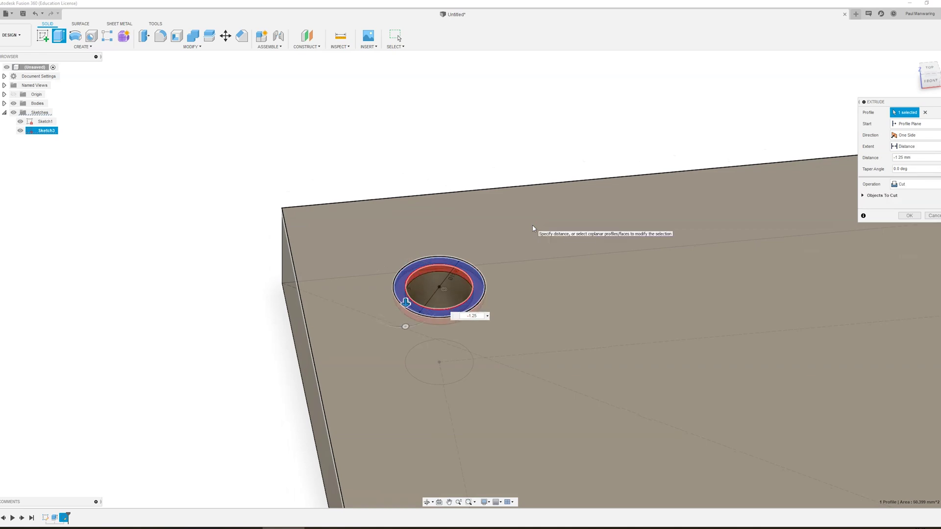
{"action": "key", "text": "Return"}
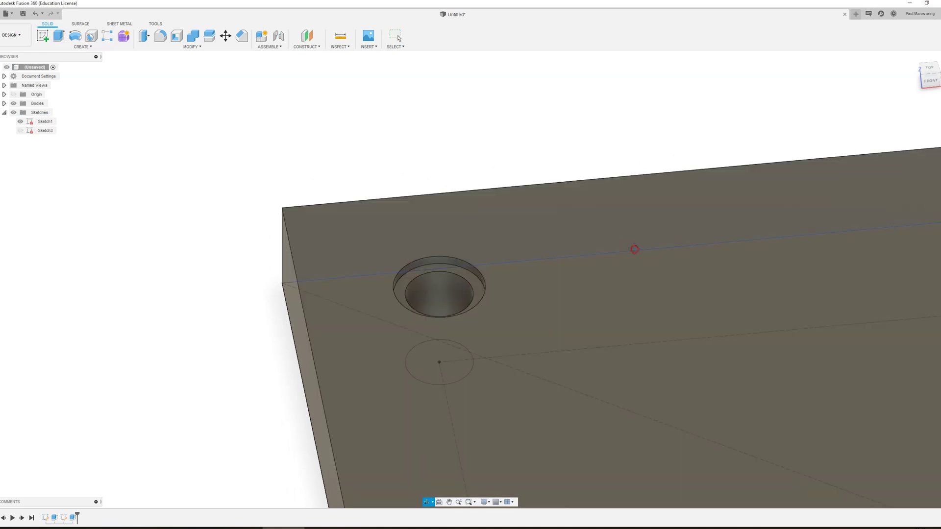
{"action": "middle_click_drag", "start_coordinate": [631, 250], "coordinate": [625, 258], "text": "shift"}
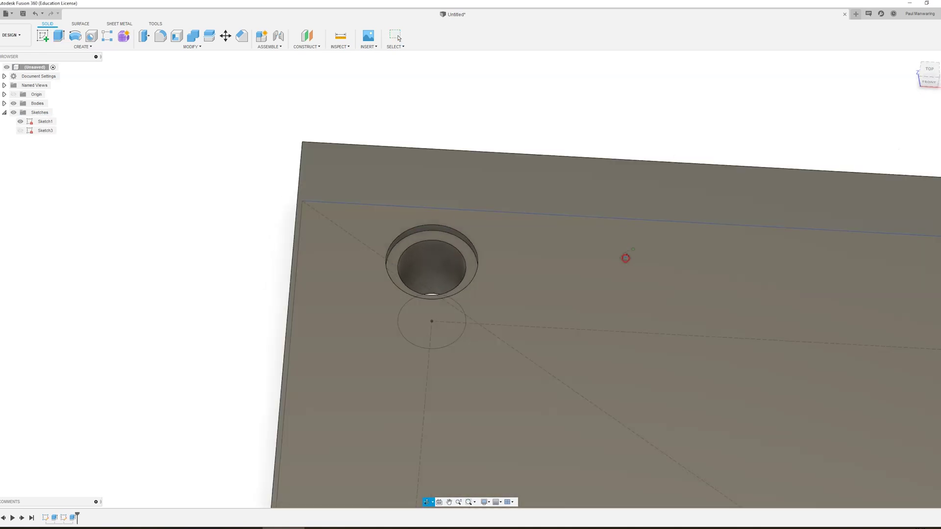
{"action": "scroll", "coordinate": [625, 259], "scroll_direction": "down", "scroll_amount": 5}
{"action": "middle_click_drag", "start_coordinate": [708, 296], "coordinate": [508, 250]}
{"action": "scroll", "coordinate": [727, 332], "scroll_direction": "down", "scroll_amount": 2}
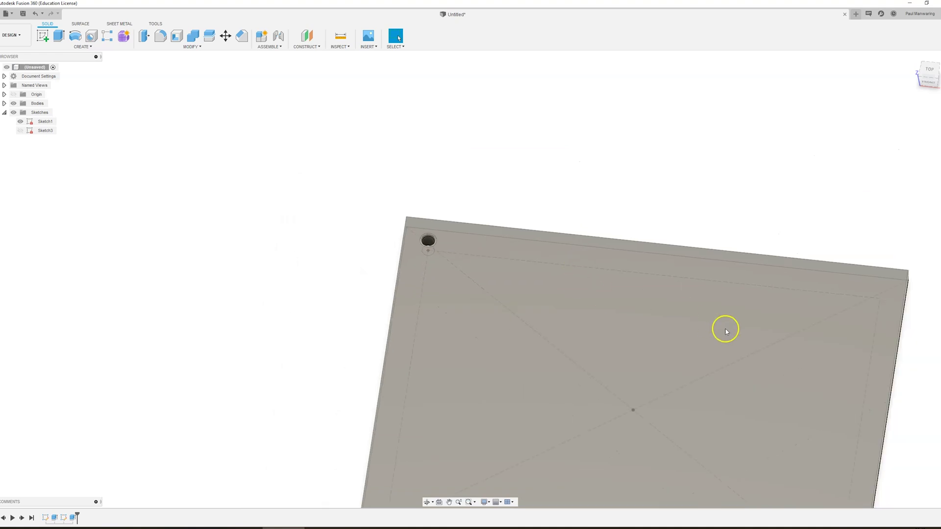
{"action": "middle_click_drag", "start_coordinate": [744, 290], "coordinate": [678, 260]}
{"action": "scroll", "coordinate": [200, 69], "scroll_direction": "up", "scroll_amount": 3}
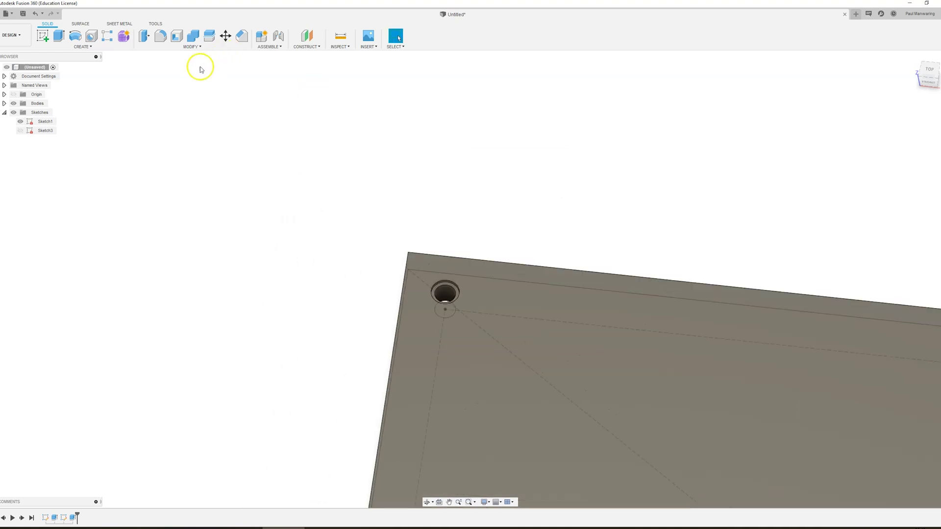
- Select the counterbore ring and hole faces for a rectangular pattern
{"action": "left_click", "coordinate": [107, 35]}
{"action": "scroll", "coordinate": [423, 309], "scroll_direction": "up", "scroll_amount": 3}
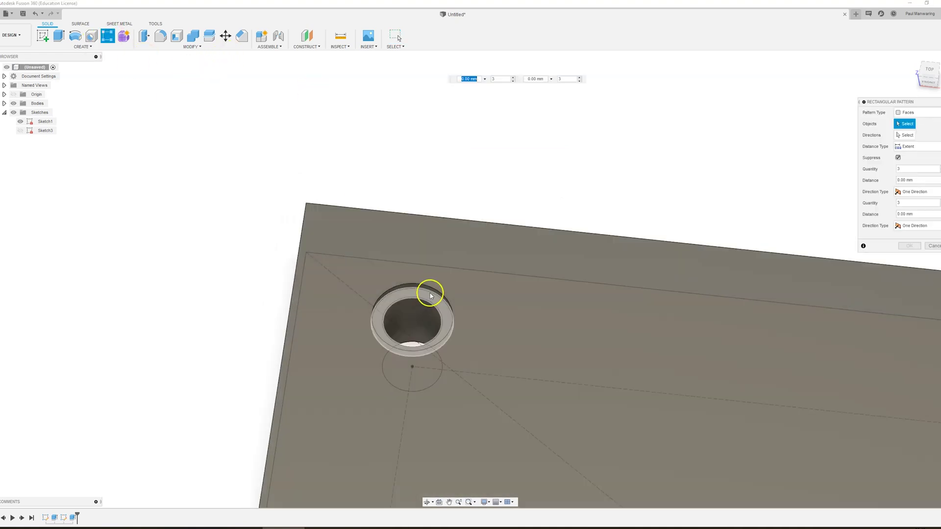
{"action": "left_click", "coordinate": [430, 295]}
{"action": "left_click", "coordinate": [417, 322]}
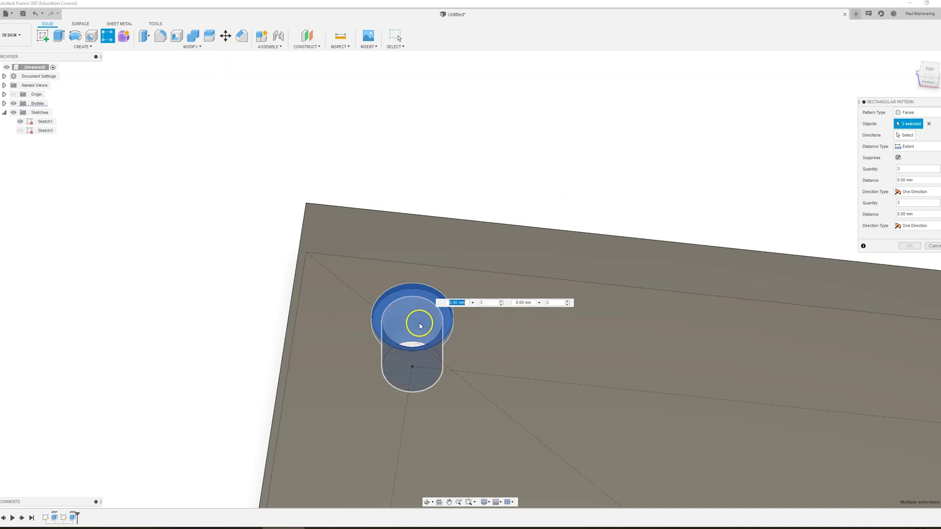
{"action": "scroll", "coordinate": [595, 343], "scroll_direction": "down", "scroll_amount": 5}
{"action": "middle_click_drag", "start_coordinate": [748, 399], "coordinate": [443, 198]}
{"action": "scroll", "coordinate": [608, 277], "scroll_direction": "down", "scroll_amount": 2}
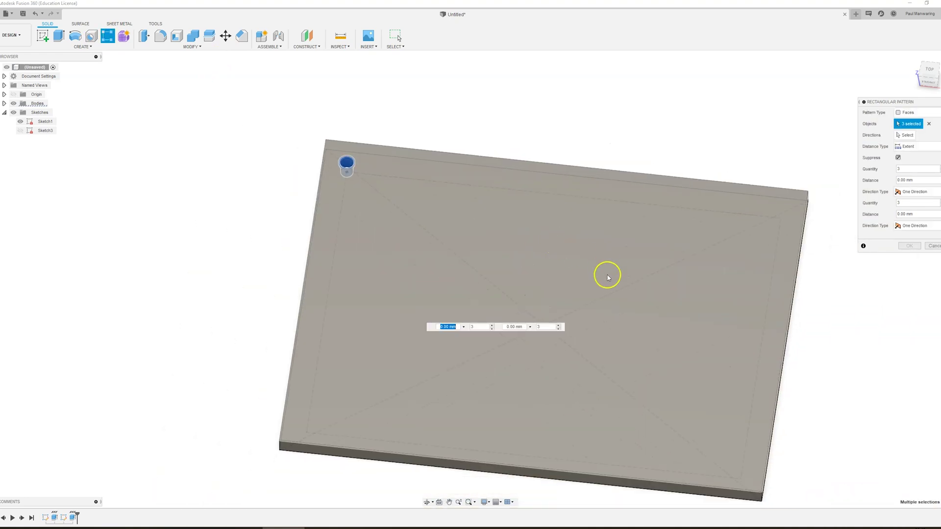
{"action": "left_click", "coordinate": [929, 71]}
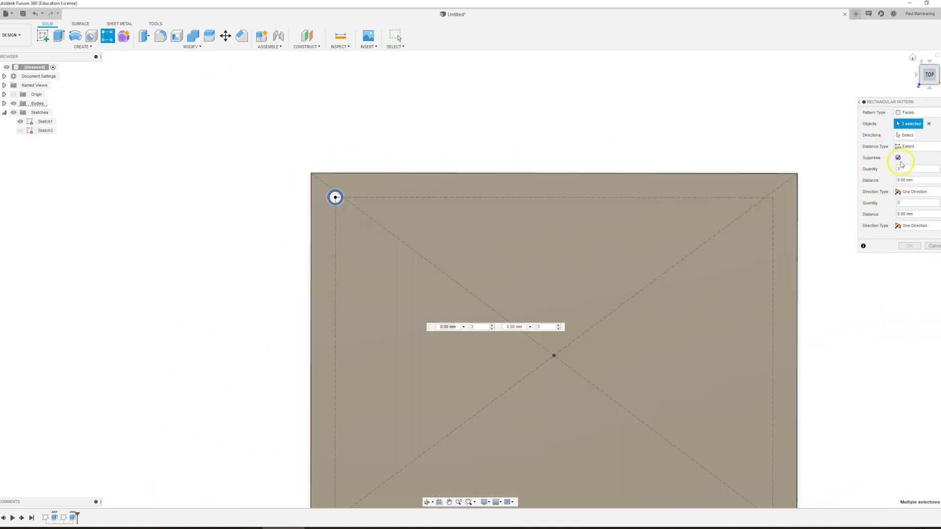
- Pattern the hole 5 rows over 234 mm and 6 columns over 324 mm
{"action": "left_click", "coordinate": [904, 136]}
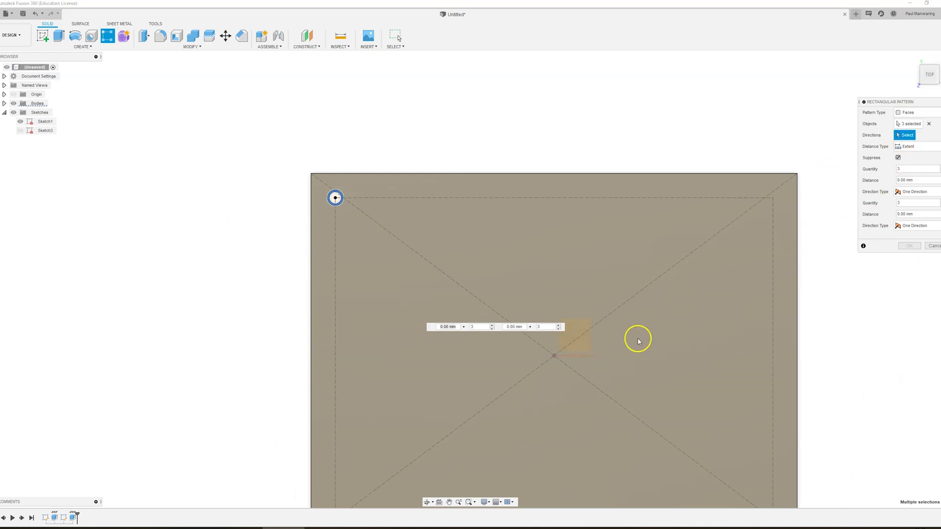
{"action": "left_click", "coordinate": [581, 356]}
{"action": "left_click", "coordinate": [330, 215]}
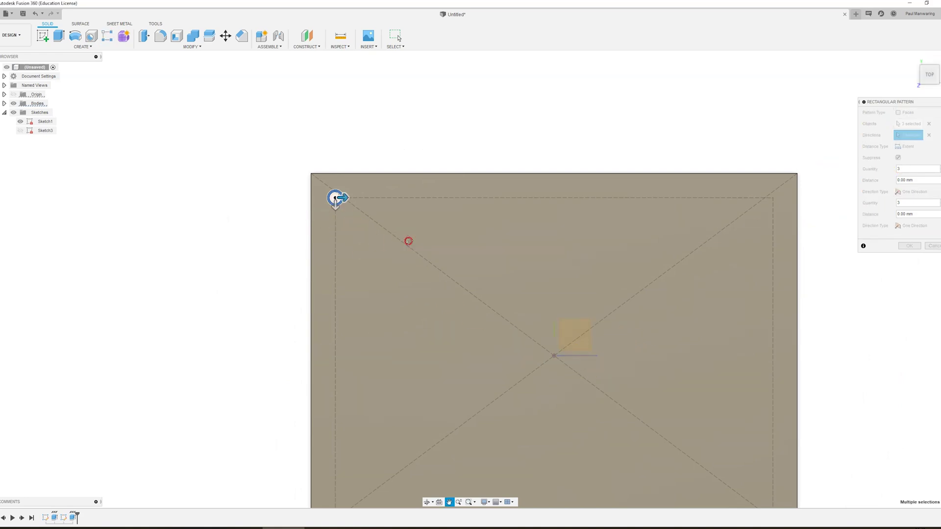
{"action": "middle_click_drag", "start_coordinate": [410, 242], "coordinate": [351, 153]}
{"action": "left_click", "coordinate": [318, 141]}
{"action": "left_click_drag", "start_coordinate": [277, 112], "coordinate": [289, 435]}
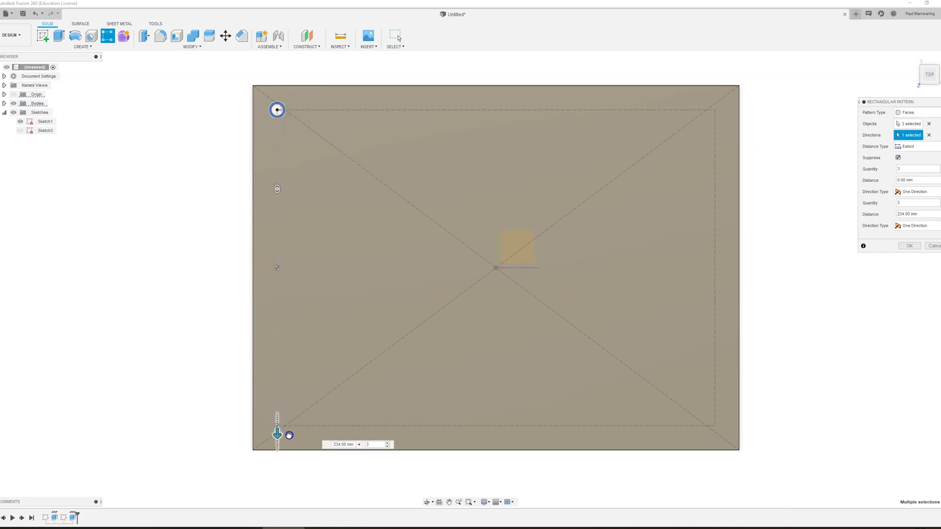
{"action": "left_click", "coordinate": [367, 445]}
{"action": "left_click_drag", "start_coordinate": [287, 109], "coordinate": [726, 101]}
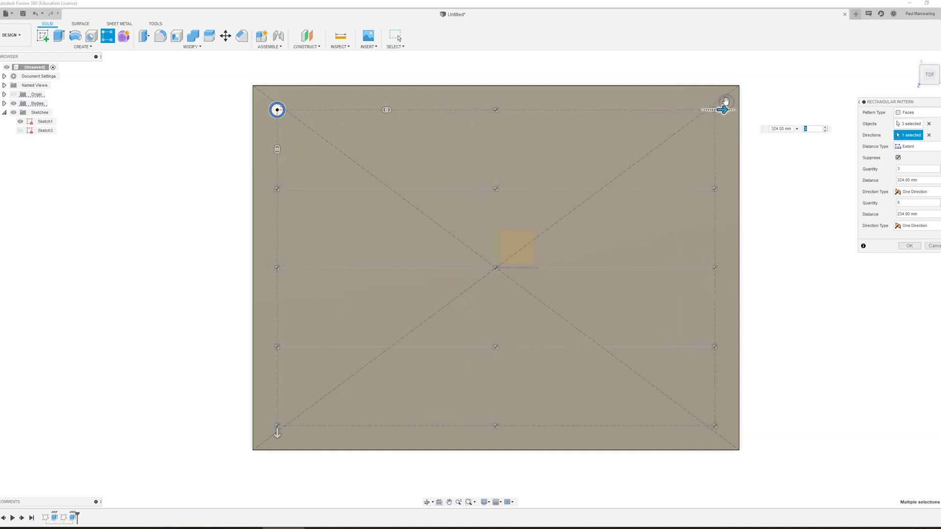
{"action": "type", "text": "6"}
{"action": "key", "text": "Return"}
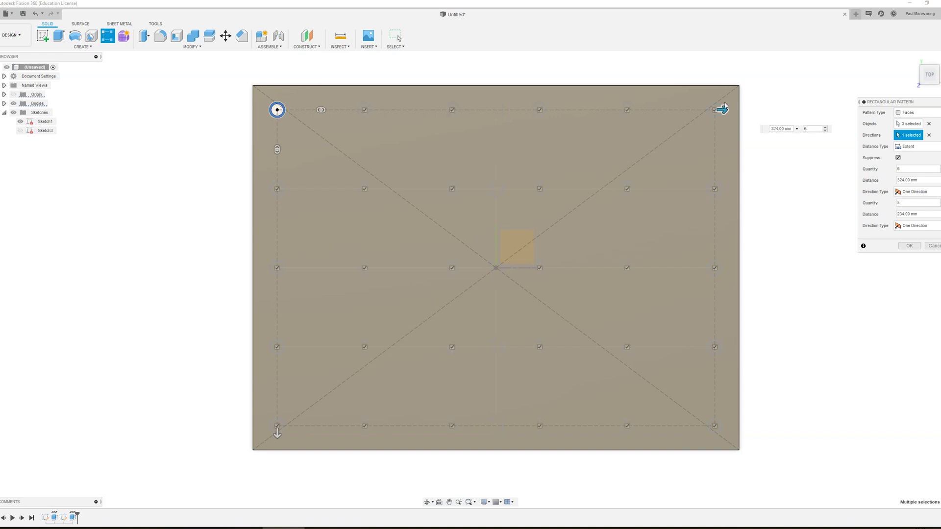
{"action": "key", "text": "Return"}
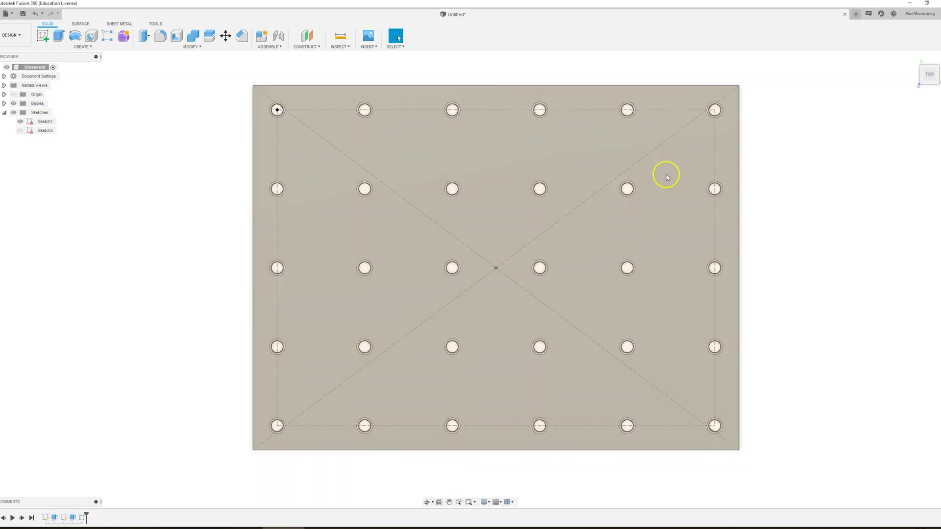
- Switch to the Manufacture workspace and start a new machining setup
{"action": "middle_click_drag", "start_coordinate": [666, 172], "coordinate": [639, 216], "text": "shift"}
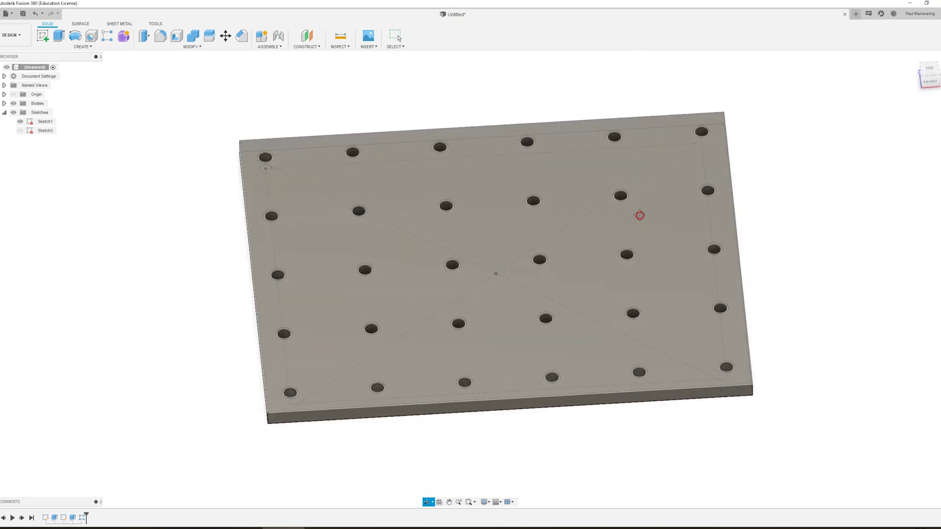
{"action": "left_click", "coordinate": [4, 34]}
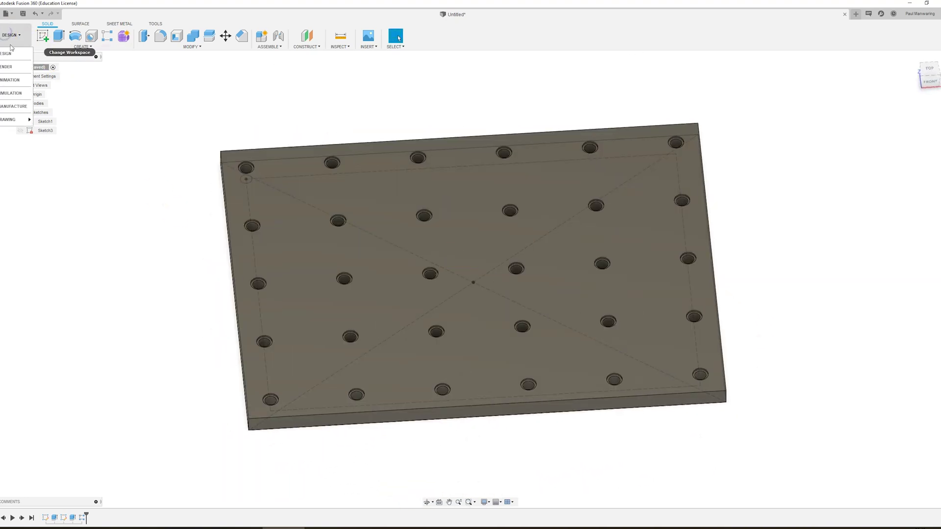
{"action": "left_click", "coordinate": [20, 107]}
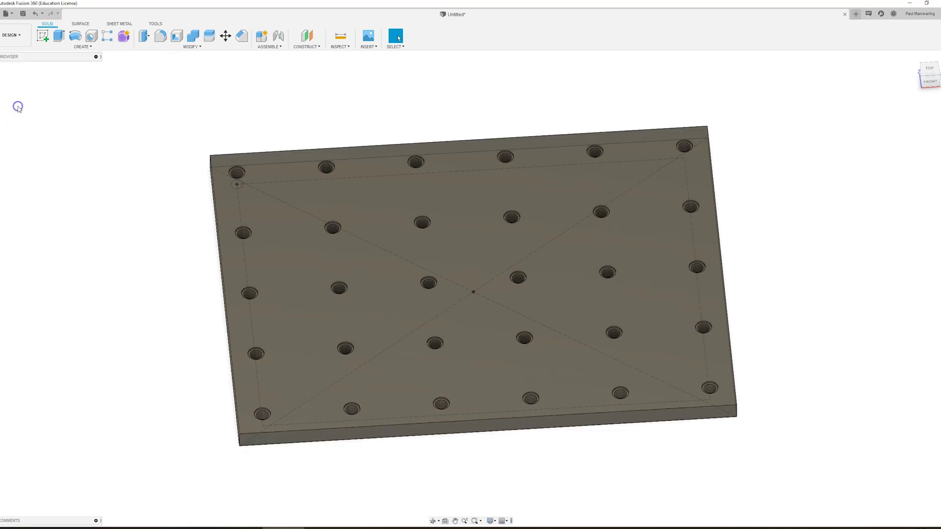
{"action": "left_click", "coordinate": [43, 37]}
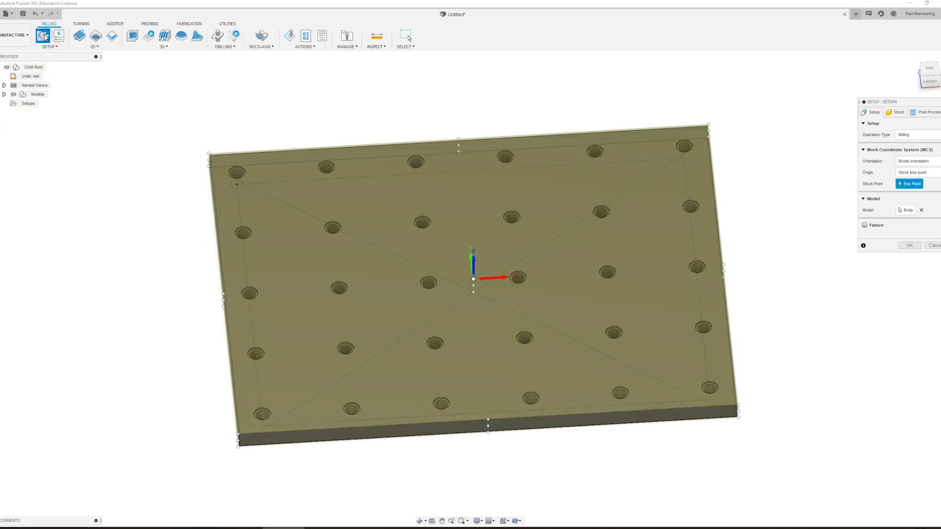
- Orient the setup WCS with the plate's top face as Z and back top edge as Y
{"action": "left_click", "coordinate": [421, 170]}
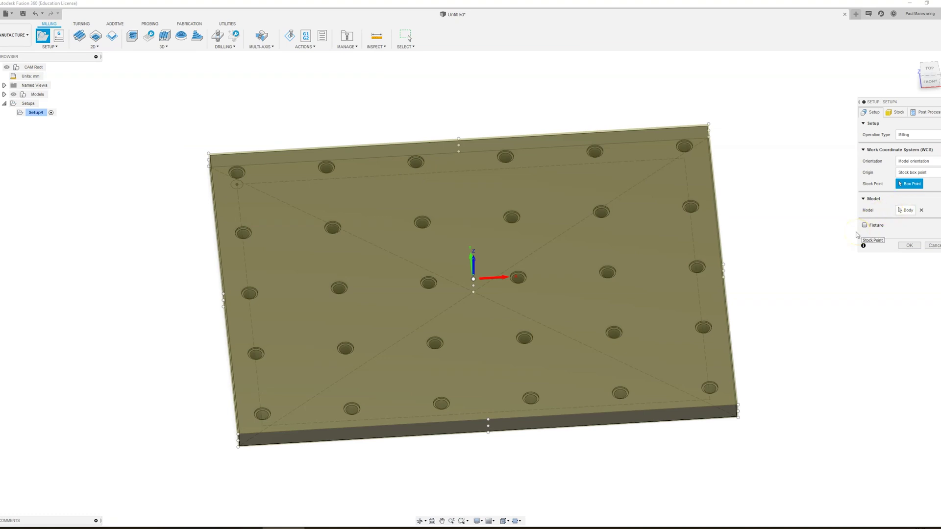
{"action": "middle_click_drag", "start_coordinate": [790, 284], "coordinate": [700, 286], "text": "shift"}
{"action": "left_click", "coordinate": [486, 272]}
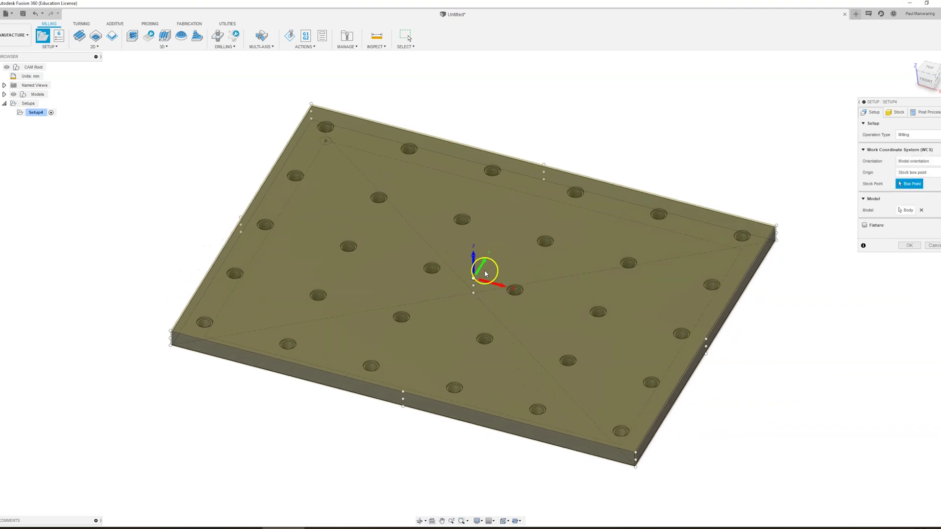
{"action": "left_click", "coordinate": [916, 161]}
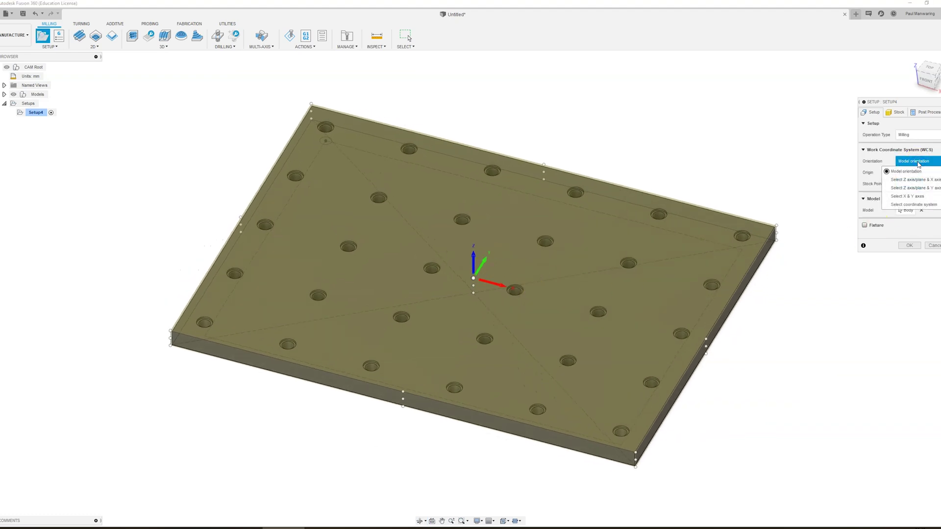
{"action": "left_click", "coordinate": [909, 188]}
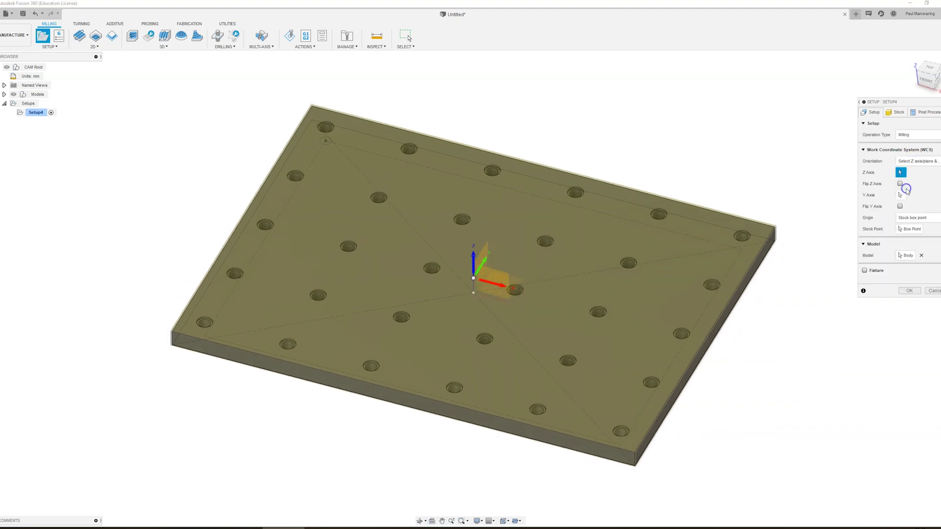
{"action": "left_click", "coordinate": [571, 254]}
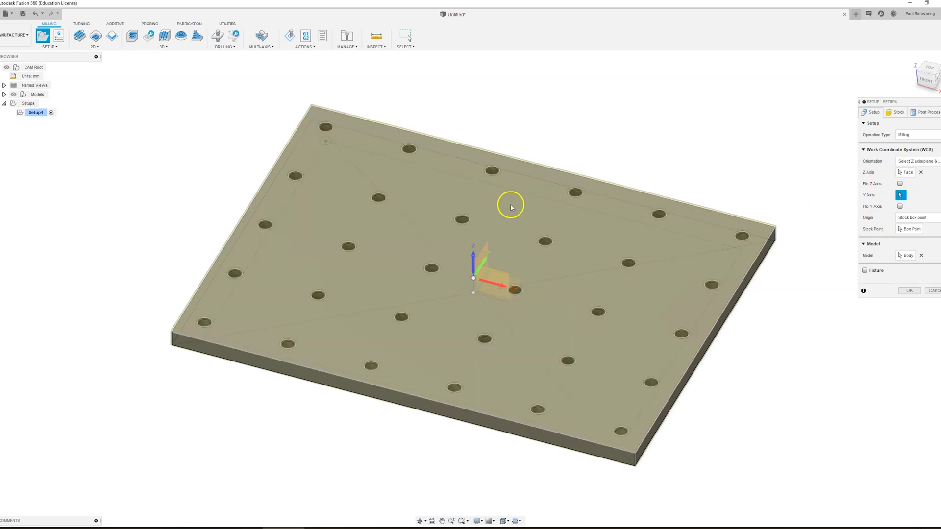
{"action": "left_click", "coordinate": [674, 200]}
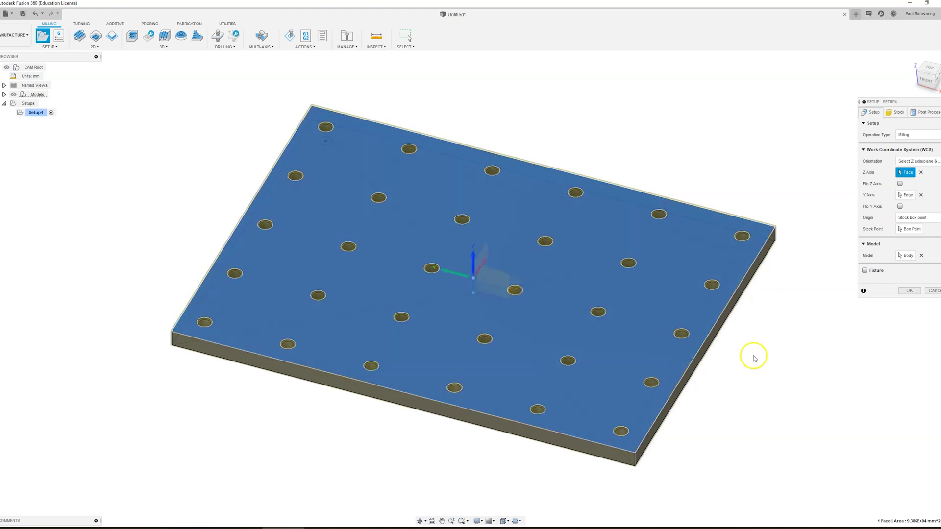
- Place the WCS origin at the stock box's front corner point
{"action": "left_click", "coordinate": [910, 229]}
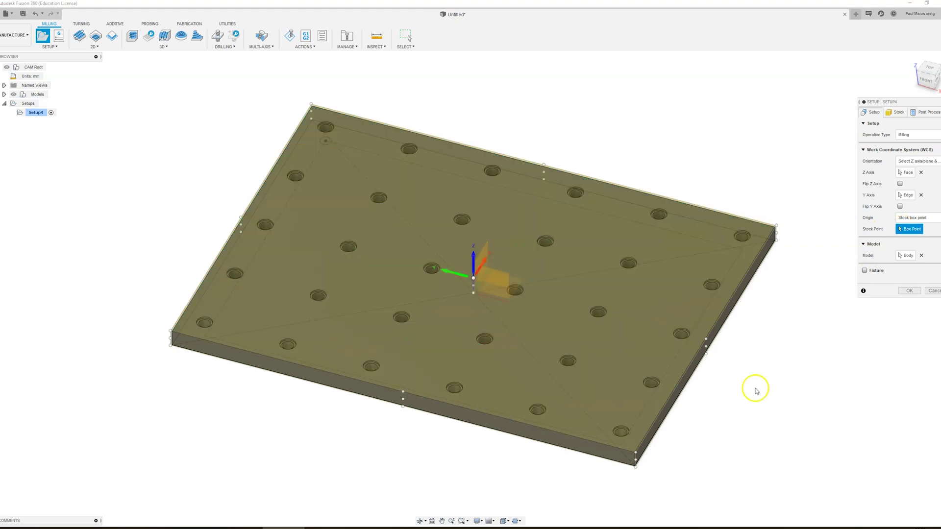
{"action": "left_click", "coordinate": [637, 453]}
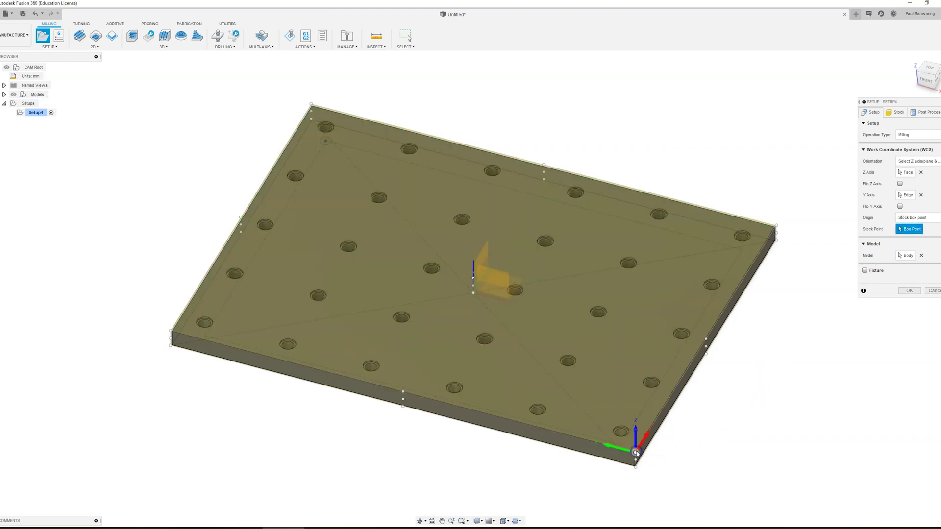
{"action": "middle_click_drag", "start_coordinate": [772, 445], "coordinate": [739, 437], "text": "shift"}
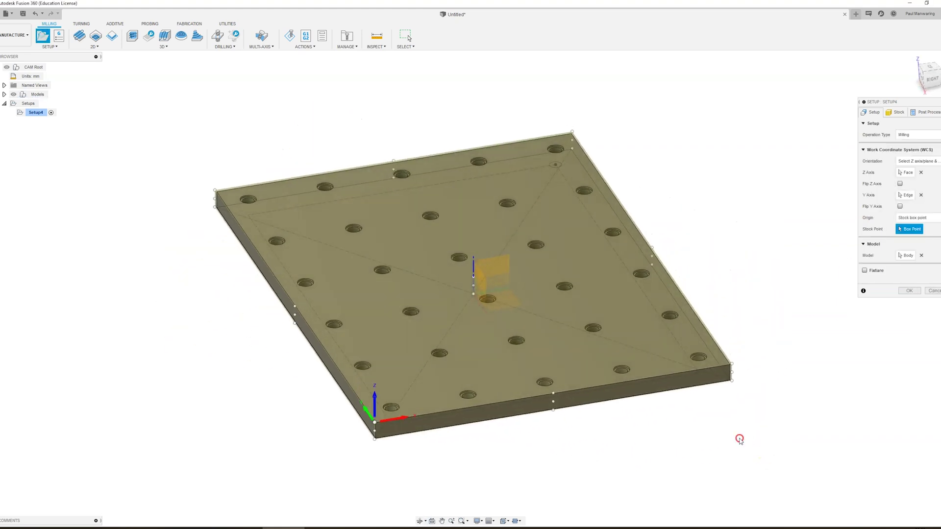
{"action": "left_click", "coordinate": [381, 425]}
{"action": "left_click", "coordinate": [906, 173]}
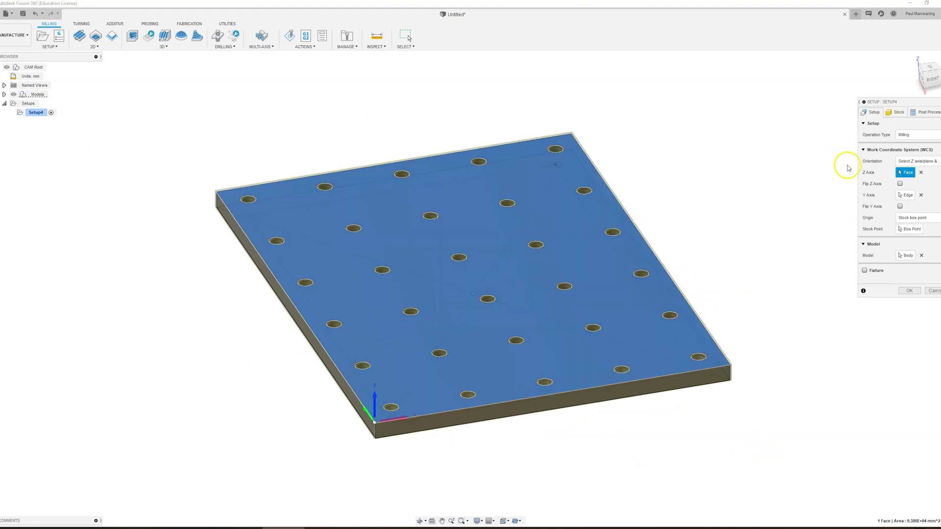
- Set the Stock Top Offset to 0 mm and confirm the setup
{"action": "left_click", "coordinate": [896, 112]}
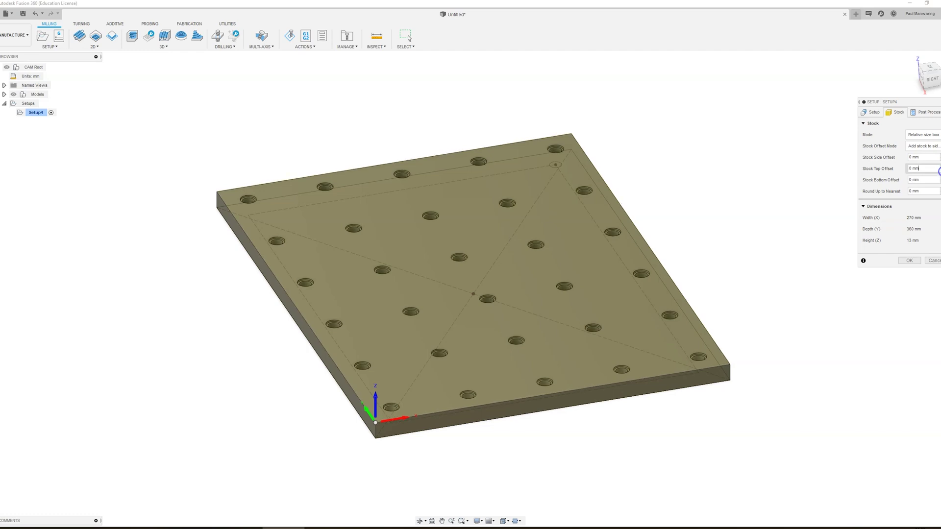
{"action": "double_click", "coordinate": [916, 168]}
{"action": "type", "text": "0"}
{"action": "left_click", "coordinate": [910, 260]}
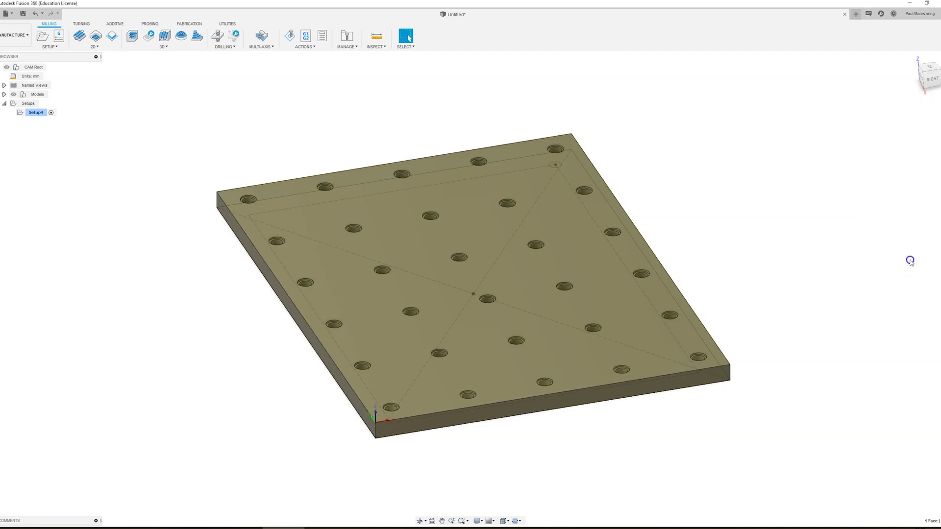
{"action": "left_click", "coordinate": [95, 46]}
- Create a 2D Pocket using the Ø5.88 mm flat 2-flute end mill from the cloud library
{"action": "left_click", "coordinate": [95, 65]}
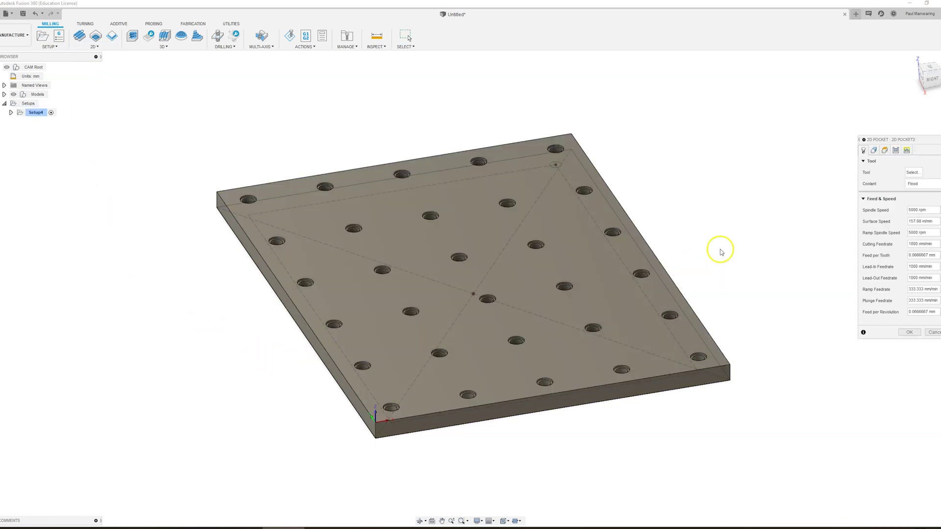
{"action": "left_click", "coordinate": [914, 173]}
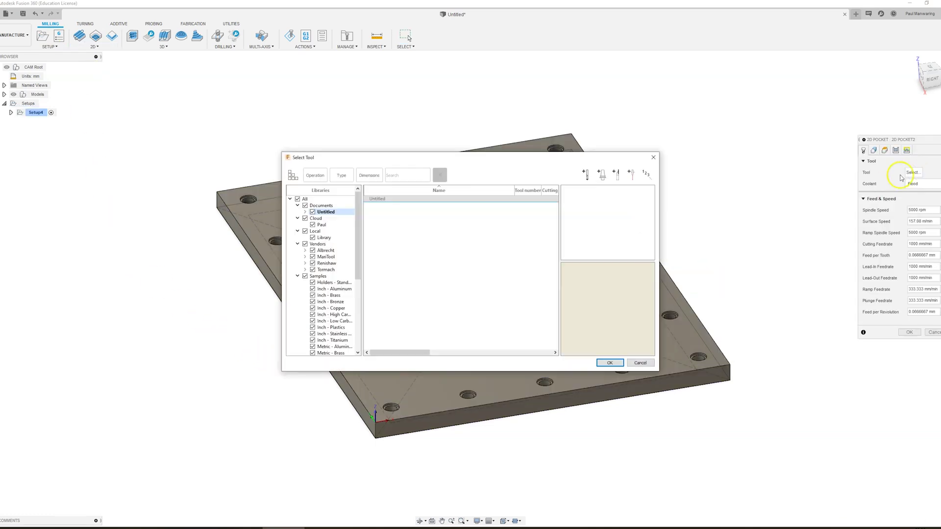
{"action": "left_click", "coordinate": [320, 225]}
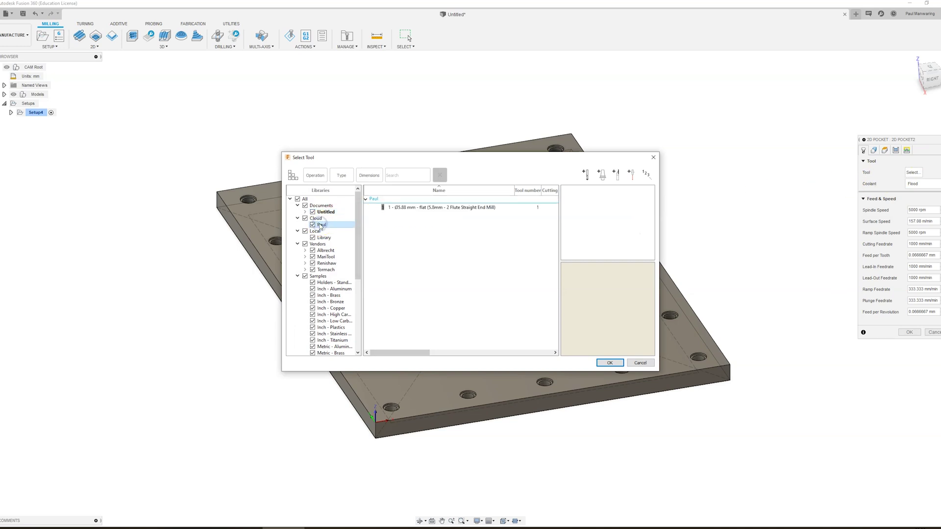
{"action": "left_click", "coordinate": [401, 208]}
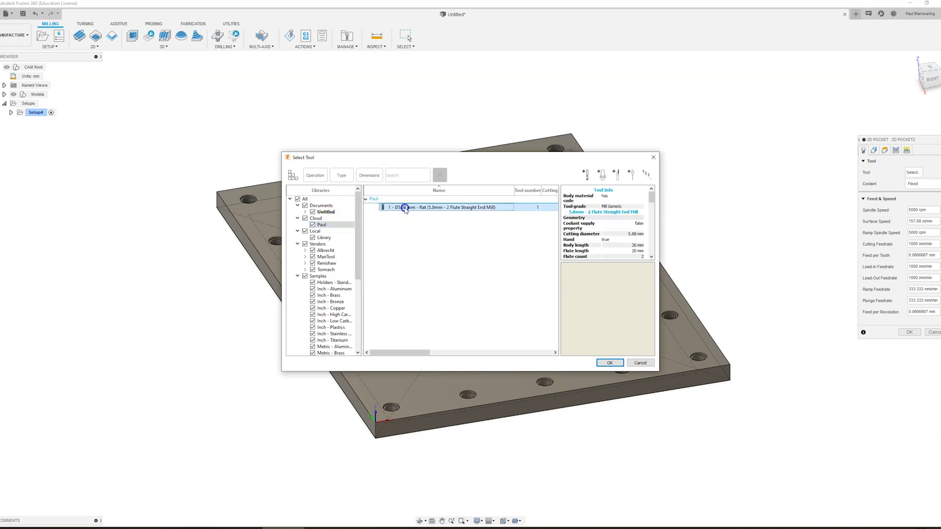
{"action": "left_click", "coordinate": [607, 363]}
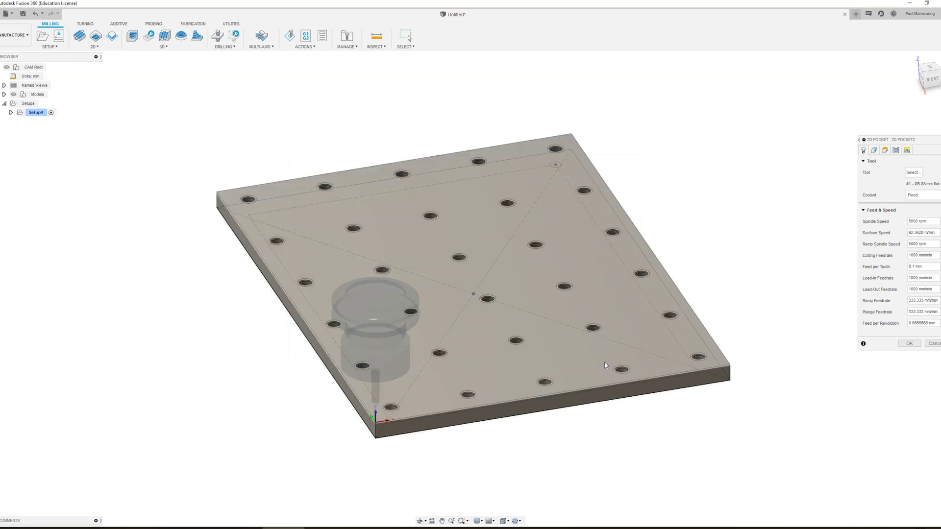
- Set the pocket's spindle speed to 18000 rpm and cutting feedrate to 1500 mm/min
{"action": "left_click", "coordinate": [907, 218]}
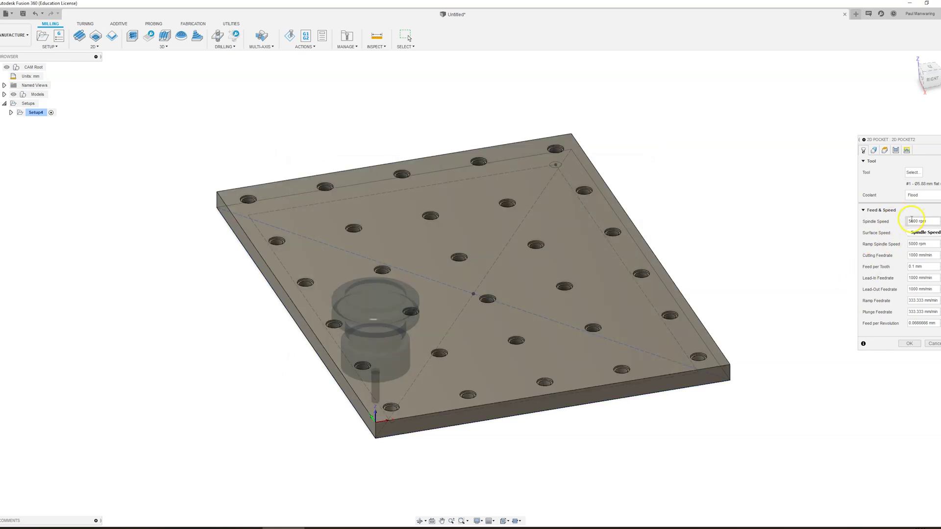
{"action": "left_click", "coordinate": [910, 220]}
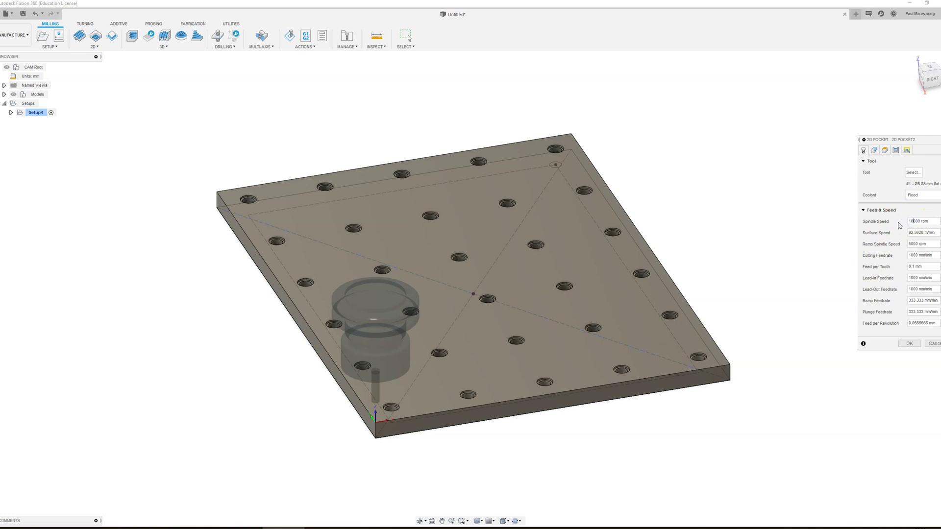
{"action": "left_click", "coordinate": [911, 254]}
{"action": "left_click", "coordinate": [873, 152]}
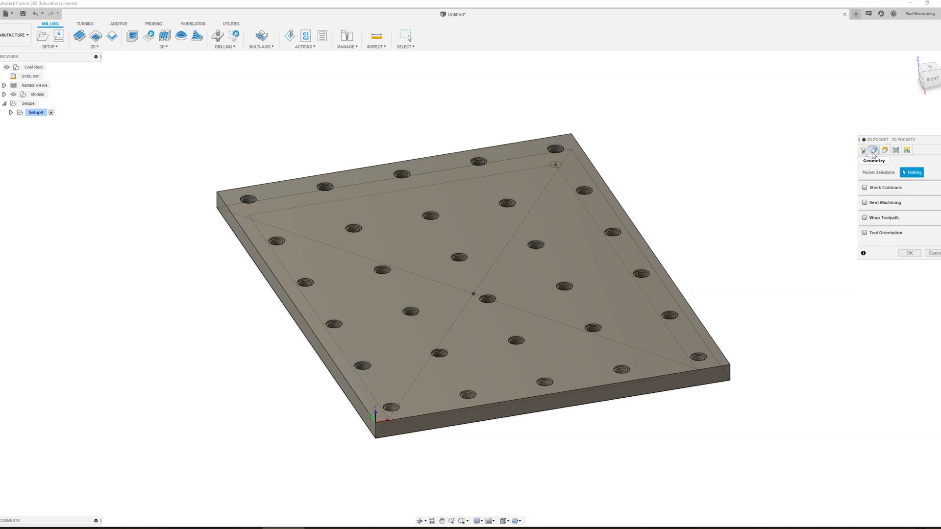
- Select the counterbore hole chains row by row across the plate for the 2D pocket
{"action": "middle_click_drag", "start_coordinate": [546, 319], "coordinate": [539, 265], "text": "shift"}
{"action": "left_click", "coordinate": [385, 124]}
{"action": "left_click", "coordinate": [463, 141]}
{"action": "left_click", "coordinate": [540, 155]}
{"action": "left_click", "coordinate": [618, 171]}
{"action": "left_click", "coordinate": [696, 187]}
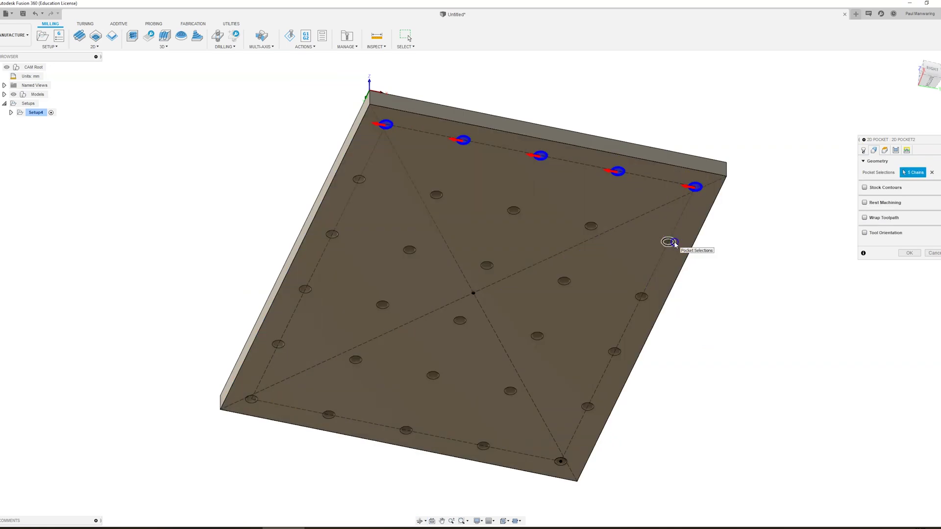
{"action": "left_click", "coordinate": [360, 179]}
{"action": "left_click", "coordinate": [333, 235]}
{"action": "left_click", "coordinate": [409, 250]}
{"action": "left_click", "coordinate": [487, 266]}
{"action": "left_click", "coordinate": [460, 320]}
{"action": "left_click", "coordinate": [382, 305]}
{"action": "left_click", "coordinate": [305, 289]}
{"action": "left_click", "coordinate": [278, 344]}
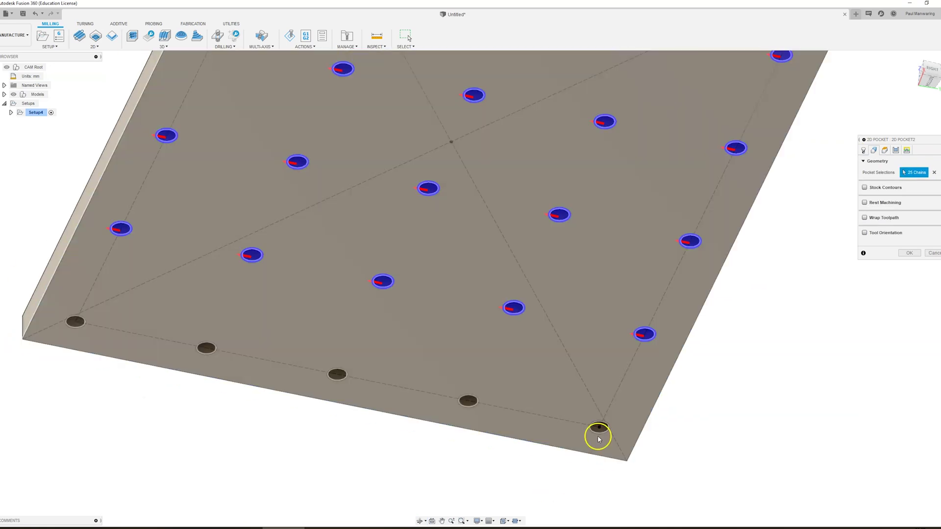
{"action": "left_click", "coordinate": [599, 429]}
{"action": "left_click", "coordinate": [467, 401]}
{"action": "left_click", "coordinate": [336, 374]}
{"action": "left_click", "coordinate": [206, 349]}
{"action": "left_click", "coordinate": [76, 319]}
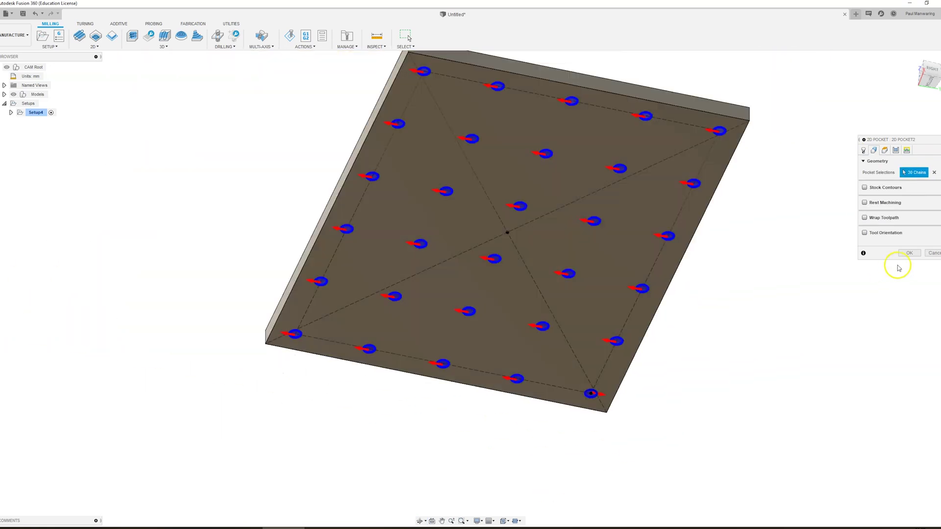
- Enable Multiple Depths with 3 mm maximum roughing stepdown, disable Stock to Leave, and create the pocket
{"action": "left_click", "coordinate": [885, 151]}
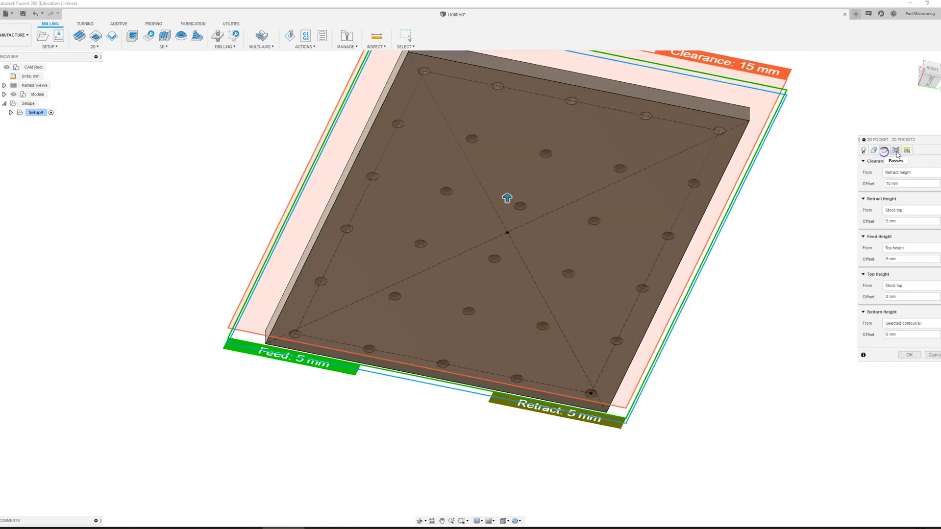
{"action": "left_click", "coordinate": [897, 151]}
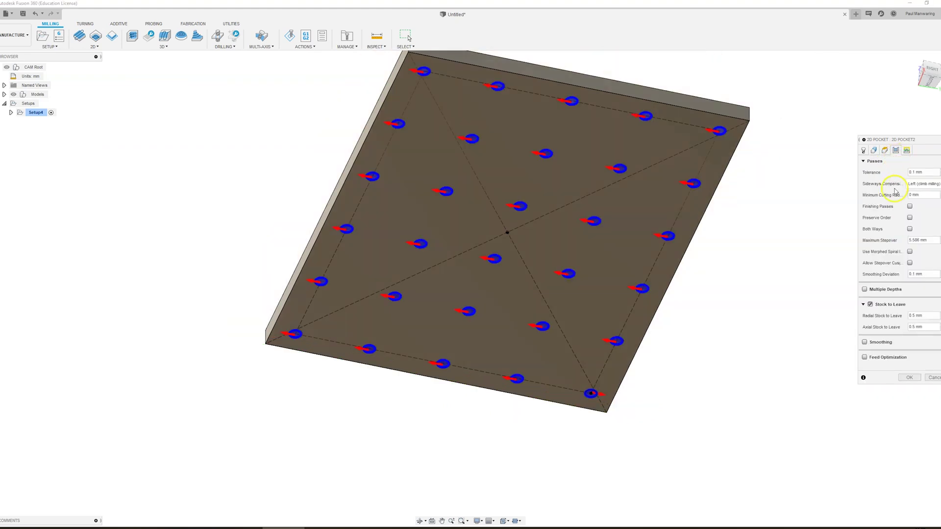
{"action": "left_click", "coordinate": [865, 289]}
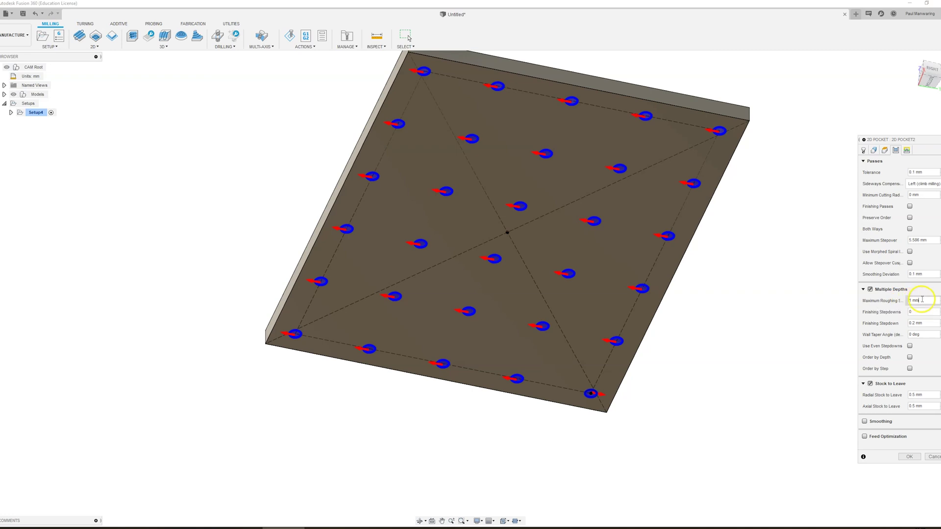
{"action": "left_click_drag", "start_coordinate": [922, 299], "coordinate": [895, 302]}
{"action": "left_click", "coordinate": [870, 384]}
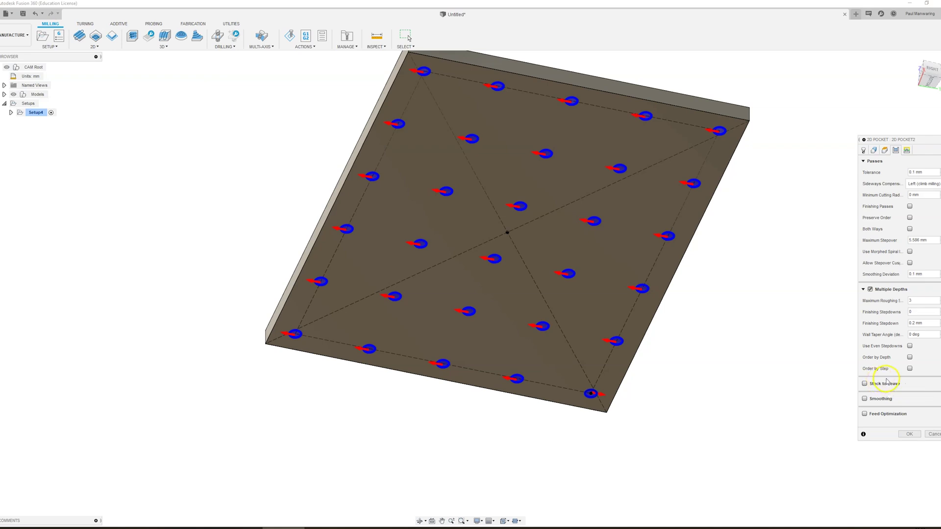
{"action": "left_click", "coordinate": [911, 435]}
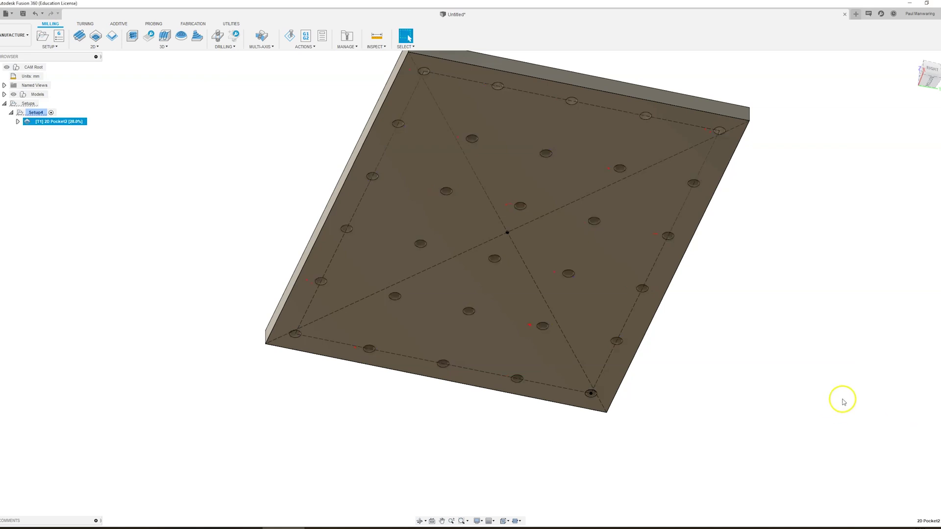
- Create 2D Adaptive1 with tool #1 over the hole chains, then select Setup4 with both operations
{"action": "middle_click_drag", "start_coordinate": [814, 307], "coordinate": [785, 364], "text": "shift"}
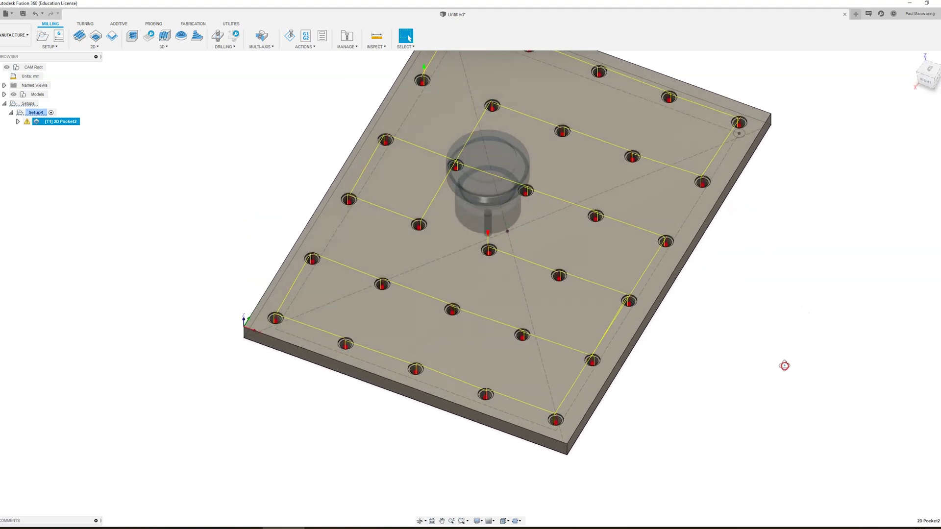
{"action": "scroll", "coordinate": [784, 373], "scroll_direction": "down", "scroll_amount": 3}
{"action": "scroll", "coordinate": [766, 398], "scroll_direction": "up", "scroll_amount": 1}
{"action": "middle_click_drag", "start_coordinate": [766, 398], "coordinate": [652, 375]}
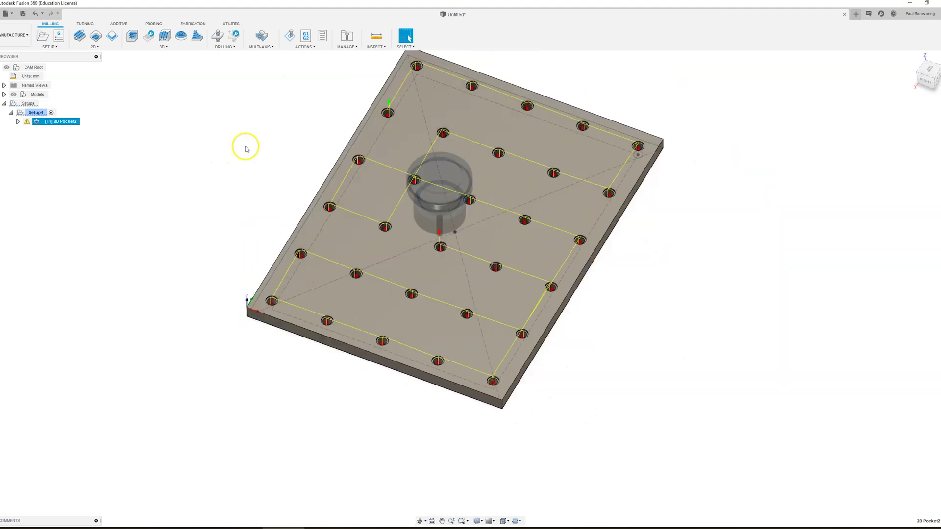
{"action": "left_click", "coordinate": [96, 38]}
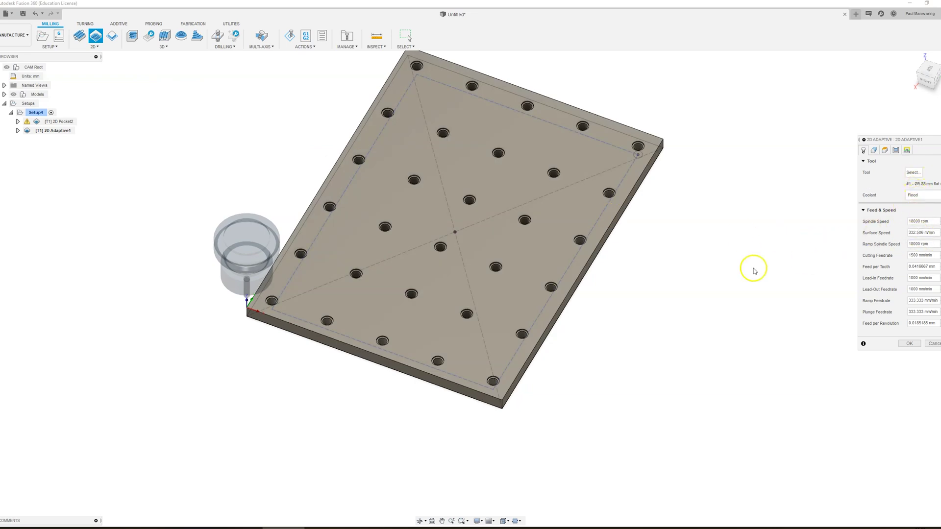
{"action": "scroll", "coordinate": [308, 314], "scroll_direction": "up", "scroll_amount": 5}
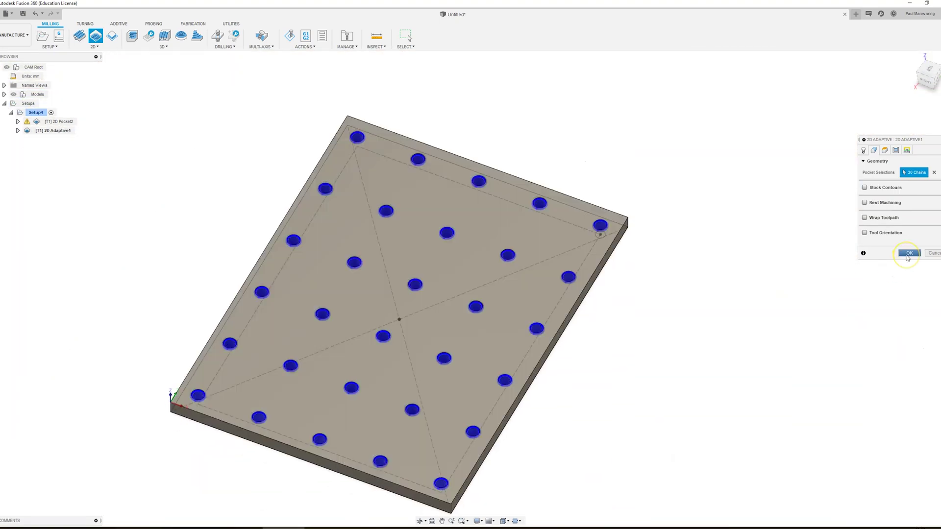
{"action": "left_click", "coordinate": [908, 254]}
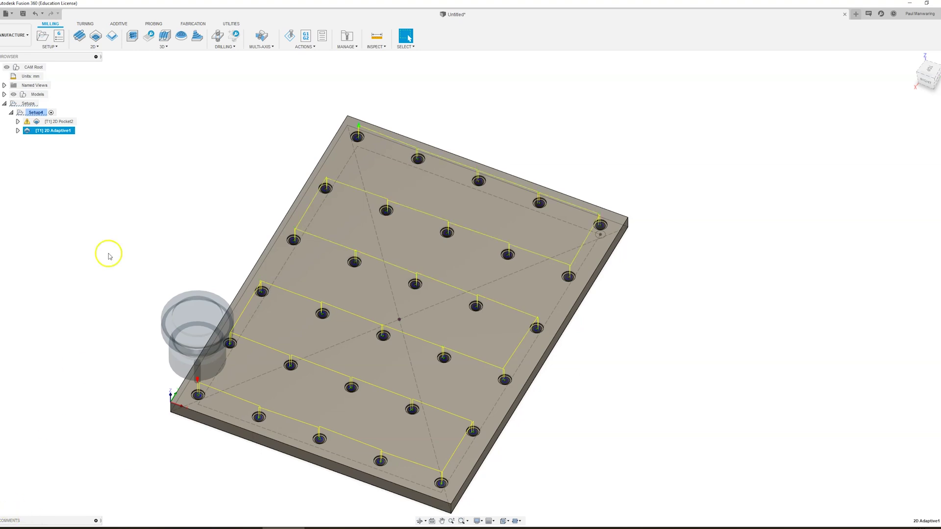
{"action": "left_click", "coordinate": [36, 114]}
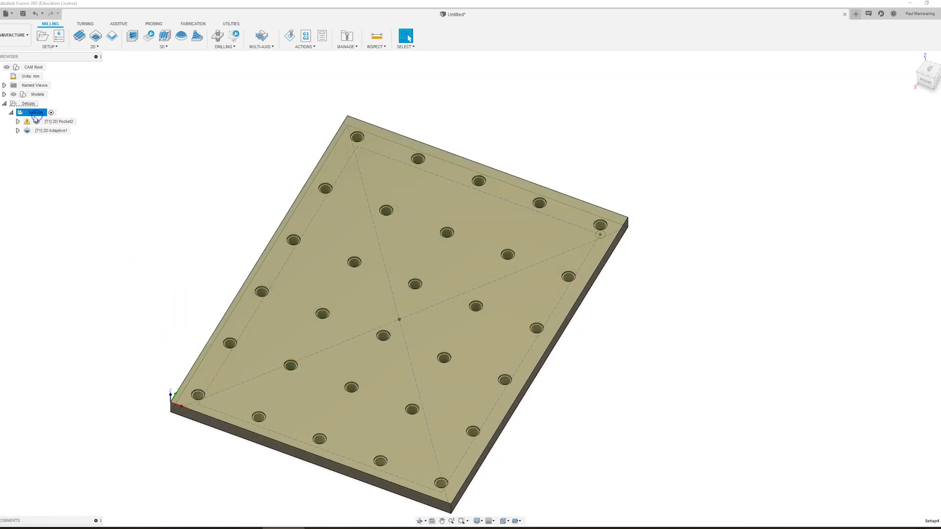
{"action": "left_click", "coordinate": [290, 36]}
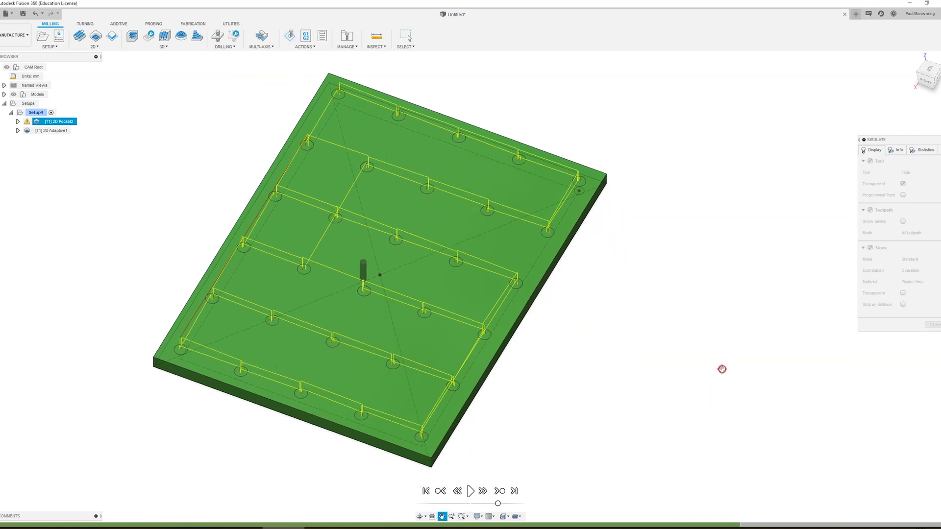
{"action": "left_click", "coordinate": [471, 491]}
{"action": "left_click", "coordinate": [506, 496]}
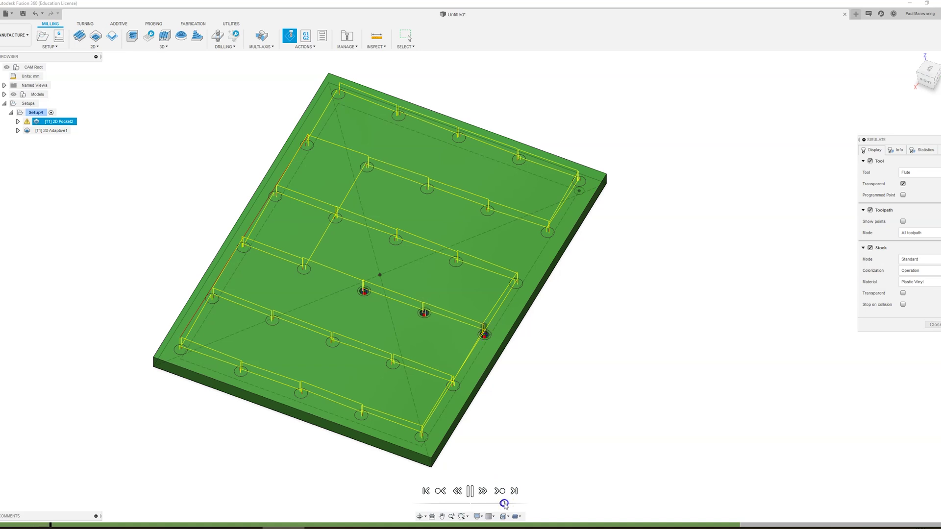
{"action": "scroll", "coordinate": [479, 413], "scroll_direction": "up", "scroll_amount": 5}
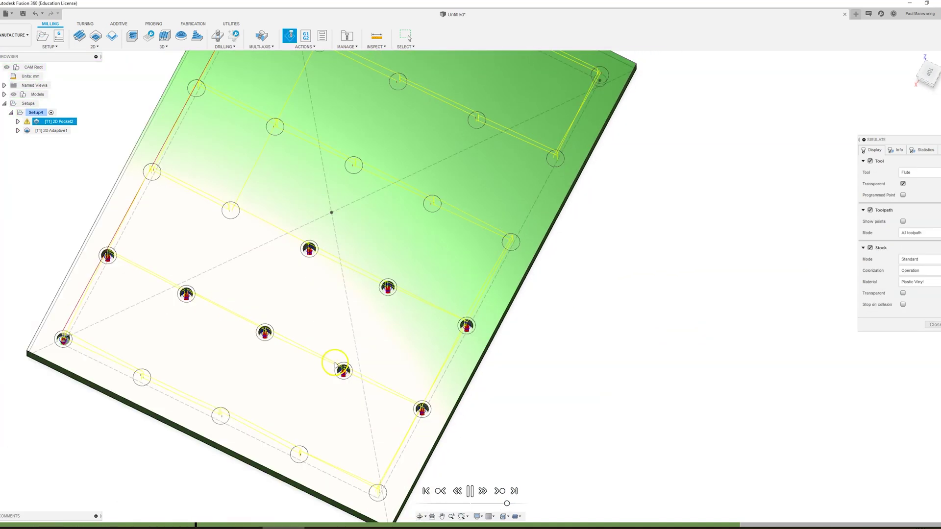
{"action": "left_click", "coordinate": [513, 504]}
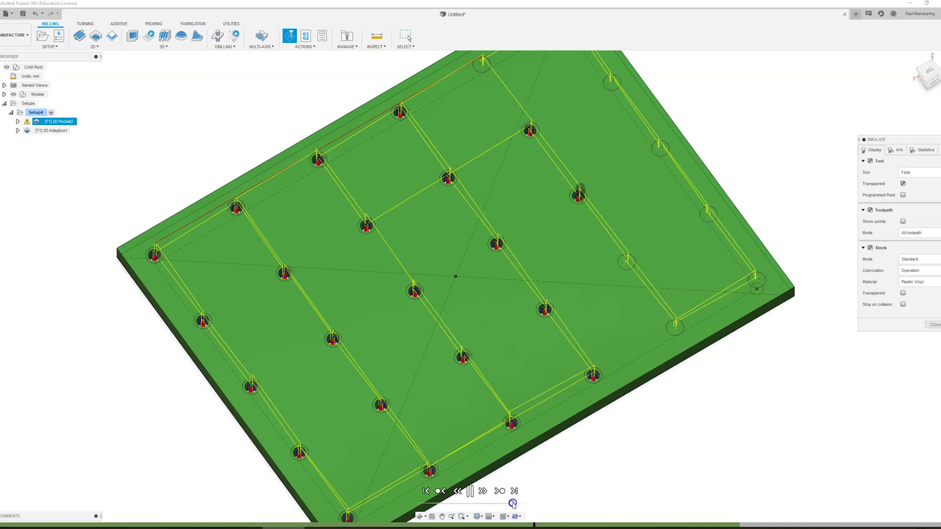
{"action": "scroll", "coordinate": [444, 213], "scroll_direction": "up", "scroll_amount": 5}
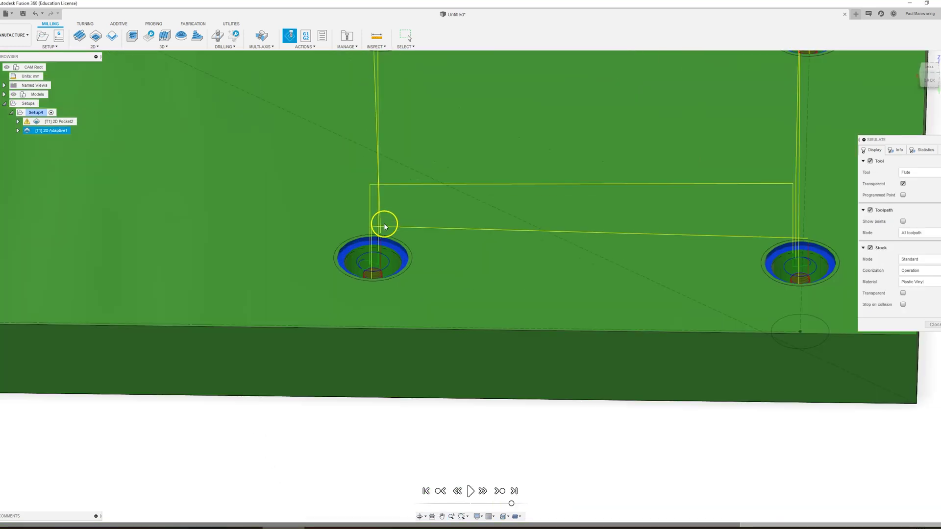
{"action": "scroll", "coordinate": [358, 258], "scroll_direction": "up", "scroll_amount": 4}
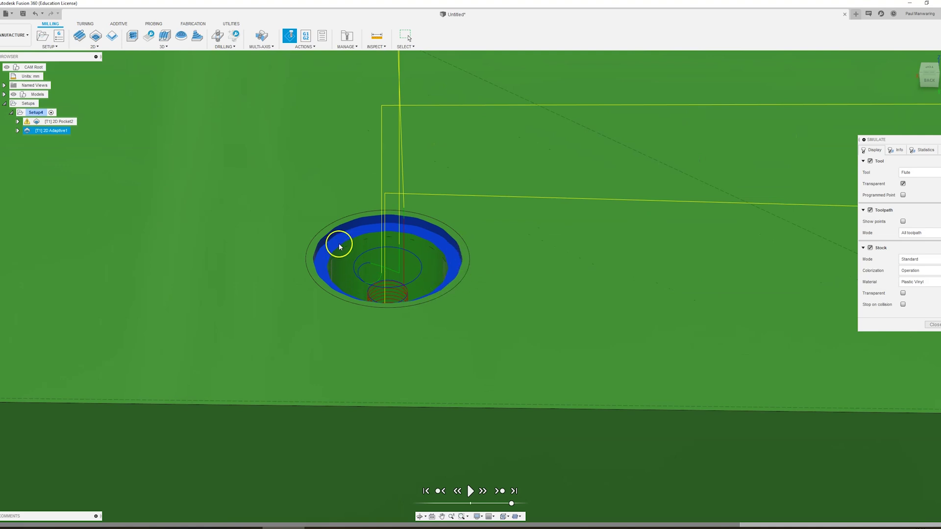
{"action": "scroll", "coordinate": [392, 257], "scroll_direction": "down", "scroll_amount": 6}
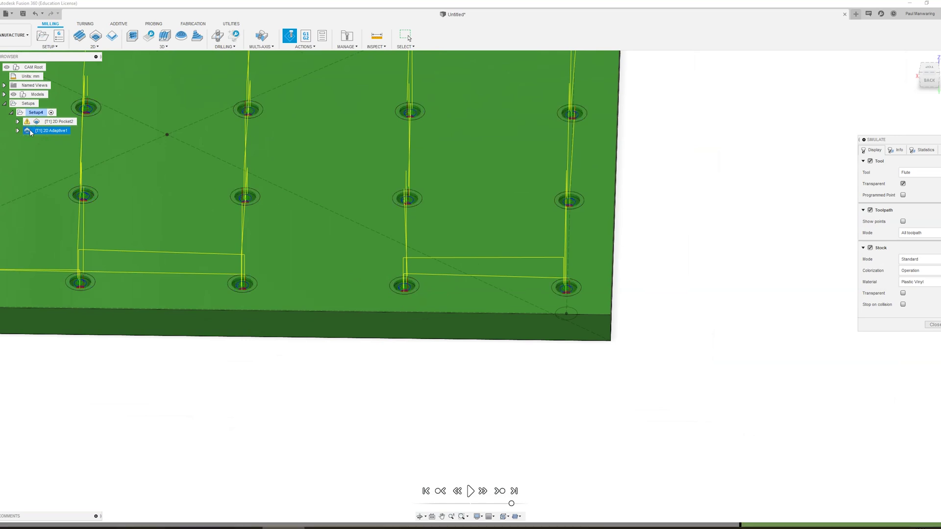
{"action": "left_click", "coordinate": [37, 132]}
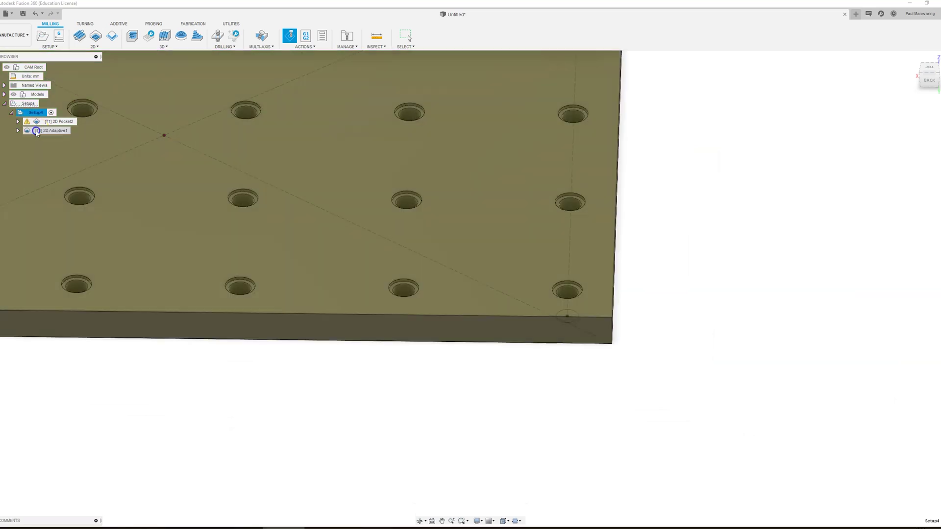
- Edit 2D Adaptive1 to turn off Stock to Leave and regenerate its toolpath
{"action": "double_click", "coordinate": [38, 133]}
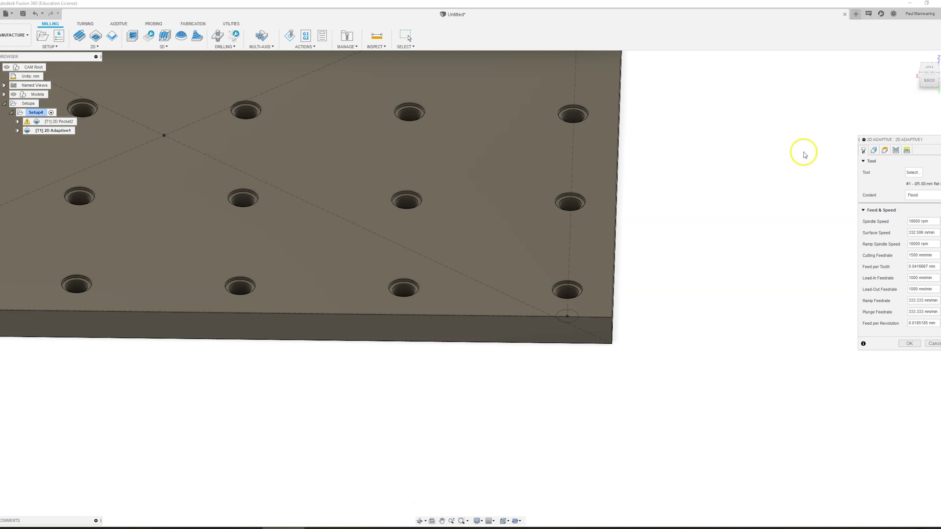
{"action": "left_click", "coordinate": [896, 150]}
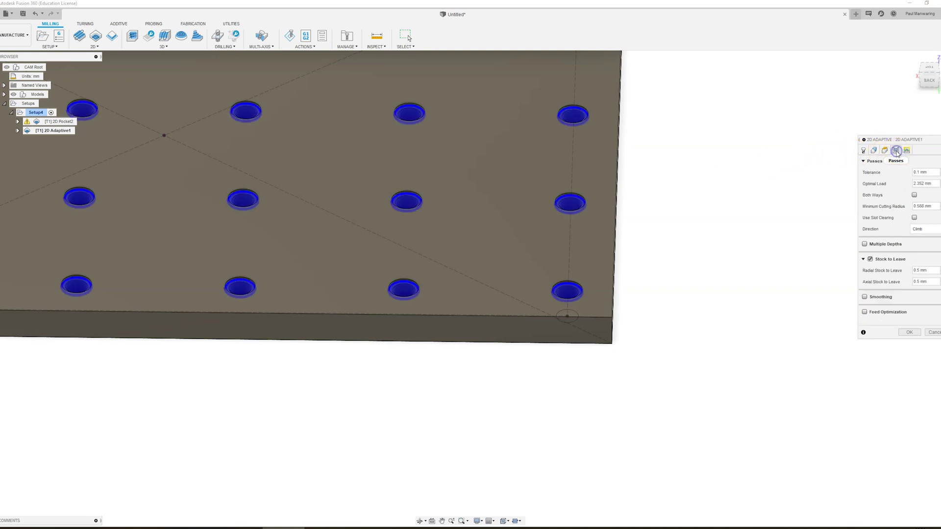
{"action": "left_click", "coordinate": [870, 260]}
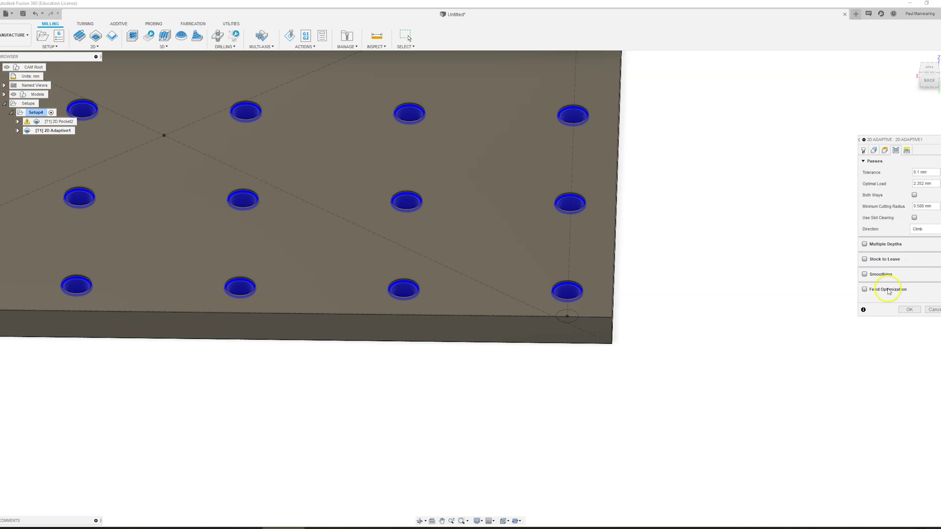
{"action": "left_click", "coordinate": [909, 310]}
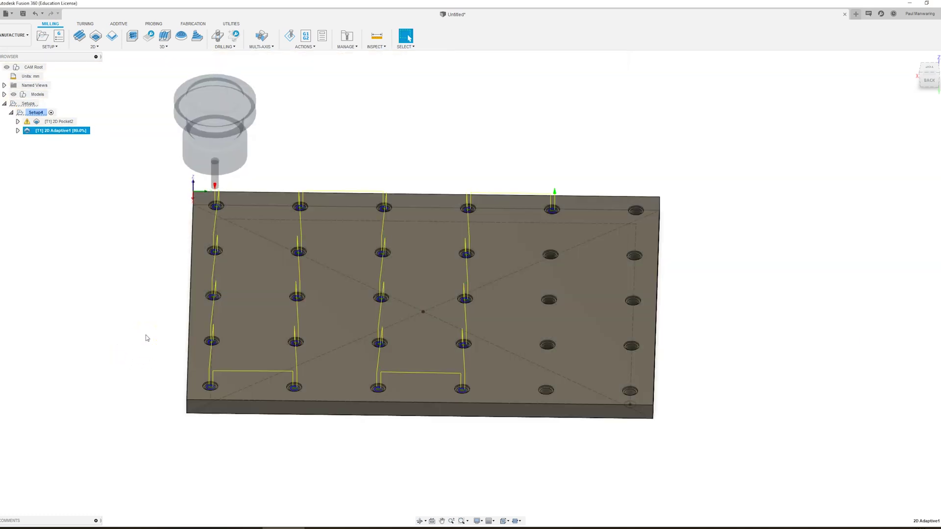
- Simulate the updated adaptive toolpath and watch the first corner counterbore being cleared
{"action": "left_click", "coordinate": [289, 35]}
{"action": "scroll", "coordinate": [232, 210], "scroll_direction": "up", "scroll_amount": 4}
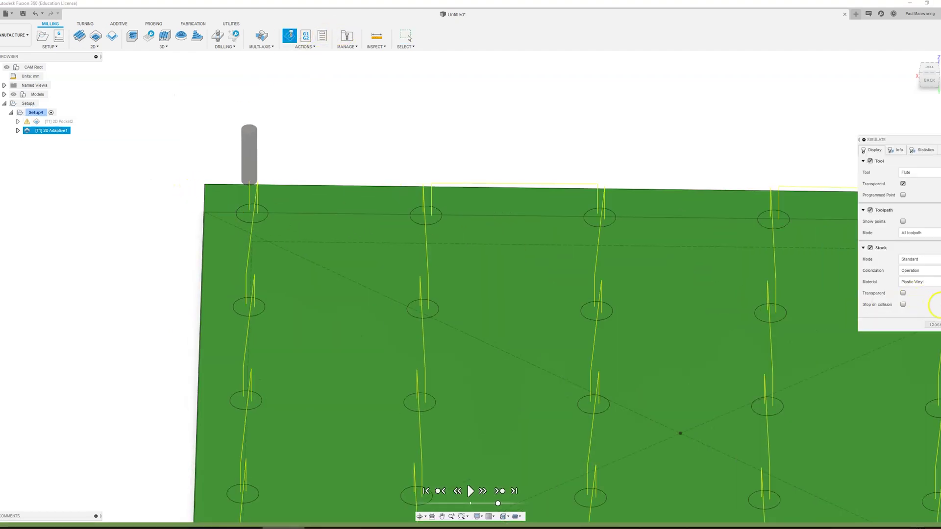
{"action": "left_click", "coordinate": [472, 492]}
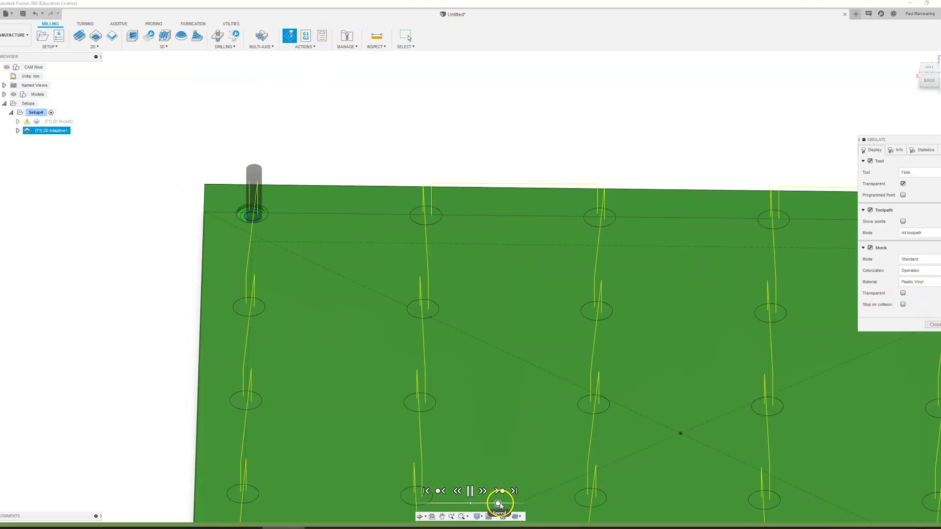
{"action": "middle_click_drag", "start_coordinate": [356, 236], "coordinate": [176, 199], "text": "shift"}
{"action": "scroll", "coordinate": [202, 143], "scroll_direction": "up", "scroll_amount": 5}
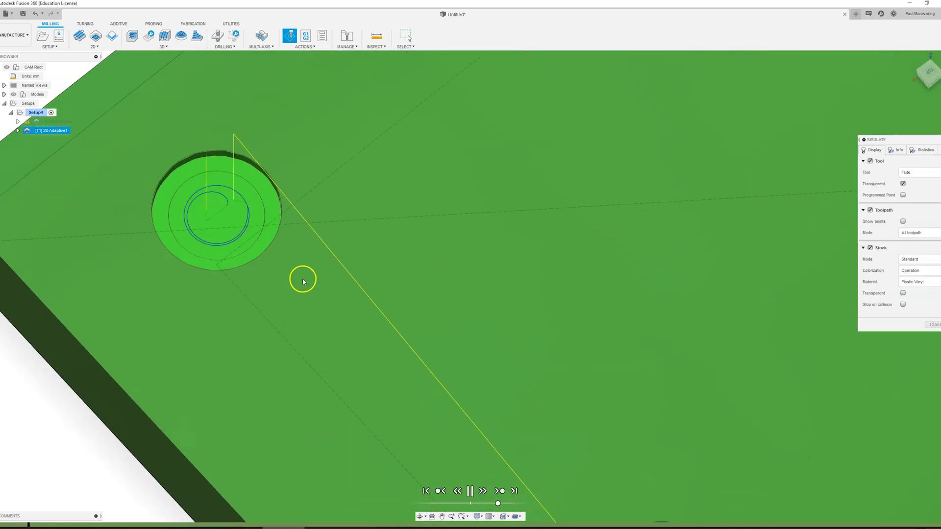
{"action": "scroll", "coordinate": [572, 366], "scroll_direction": "down", "scroll_amount": 5}
{"action": "middle_click_drag", "start_coordinate": [567, 328], "coordinate": [402, 227], "text": "shift"}
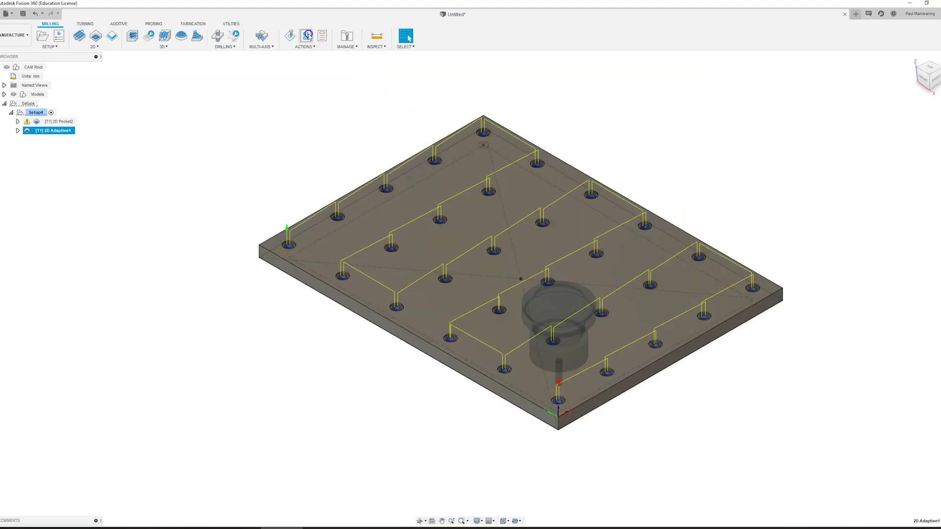
- Open Post Process and keep Mach3Mill / mach3mill as the post processor
{"action": "left_click", "coordinate": [308, 35]}
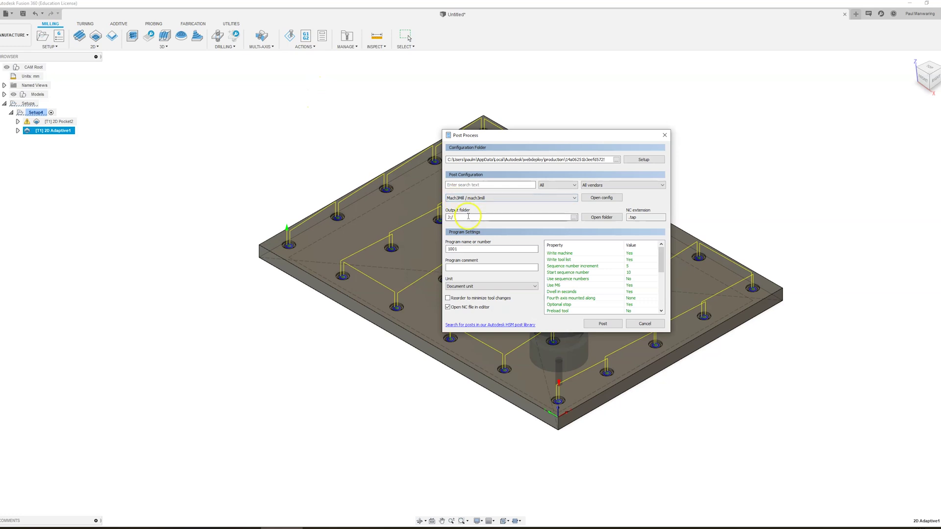
{"action": "left_click", "coordinate": [476, 198]}
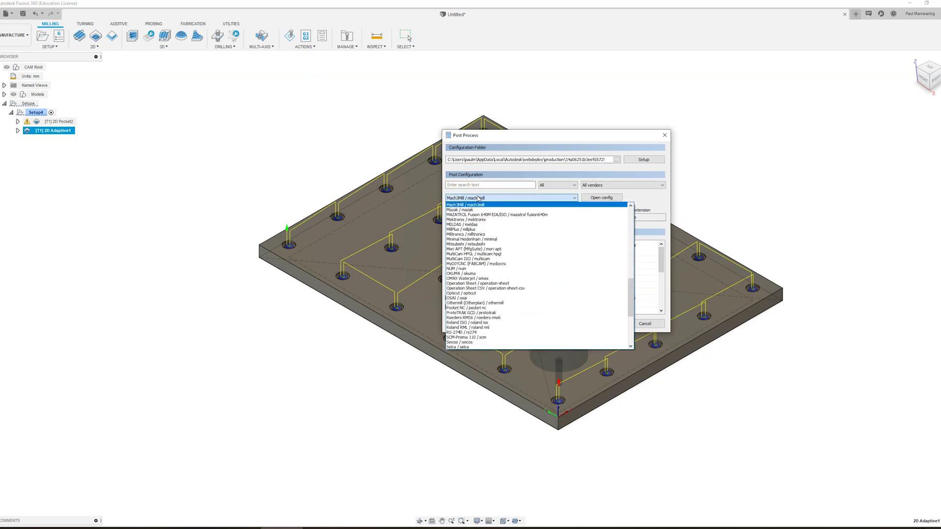
{"action": "left_click", "coordinate": [482, 205]}
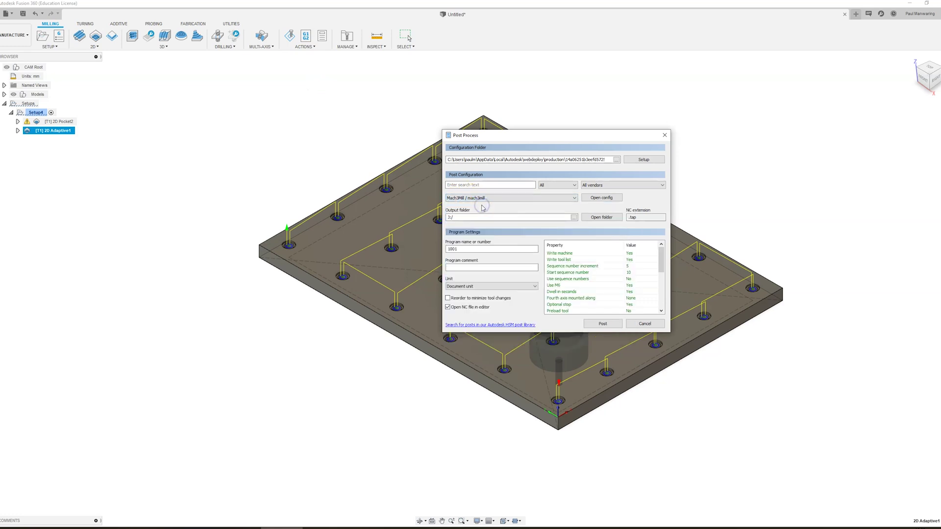